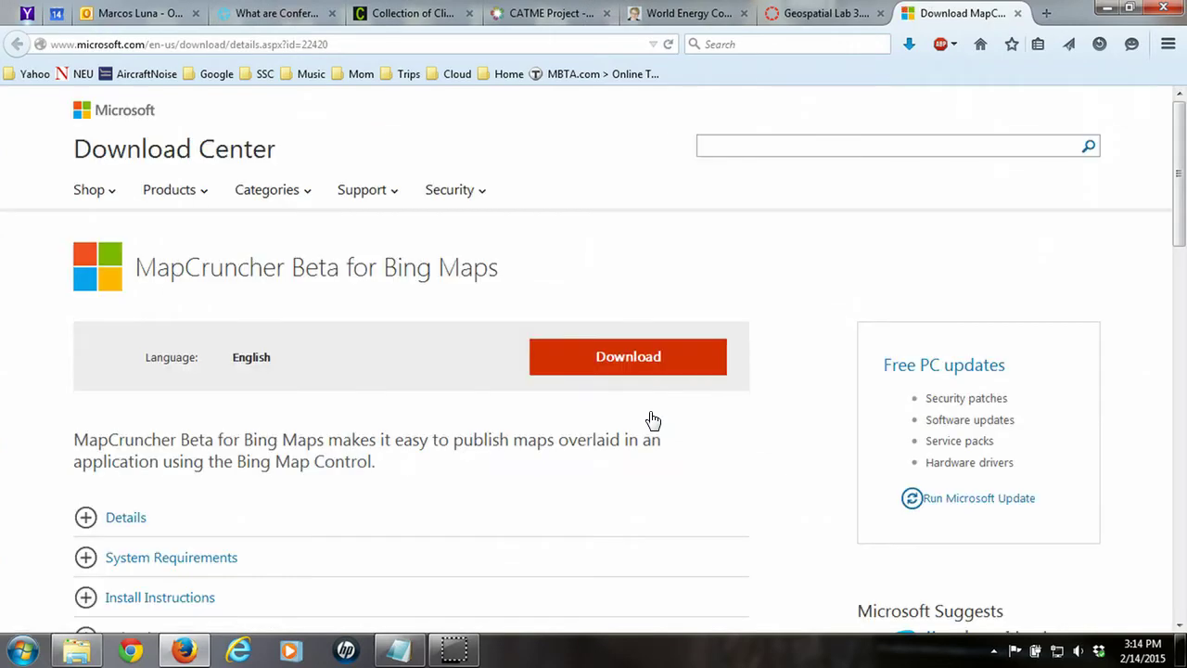
# Review MapCruncher's system requirements, close the survey popup, and go back to the Geospatial Lab 3.1 tab.
pyautogui.click(86, 557)
pyautogui.scroll(-2, 24, 553)
pyautogui.scroll(-2, 23, 549)
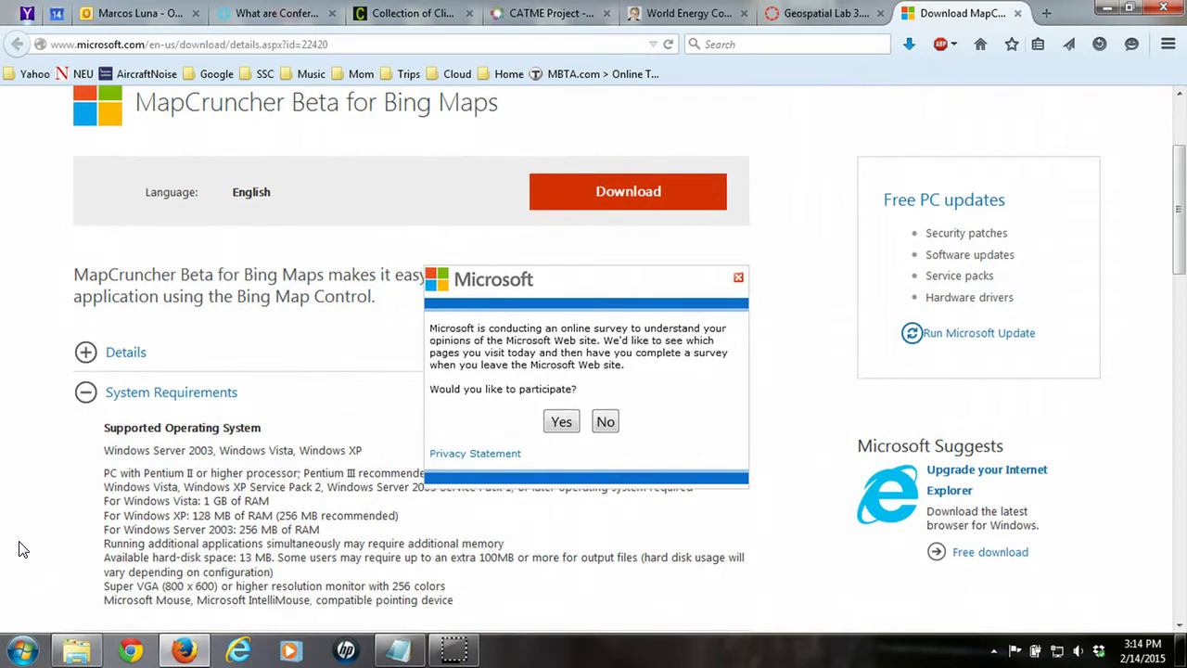
pyautogui.click(738, 280)
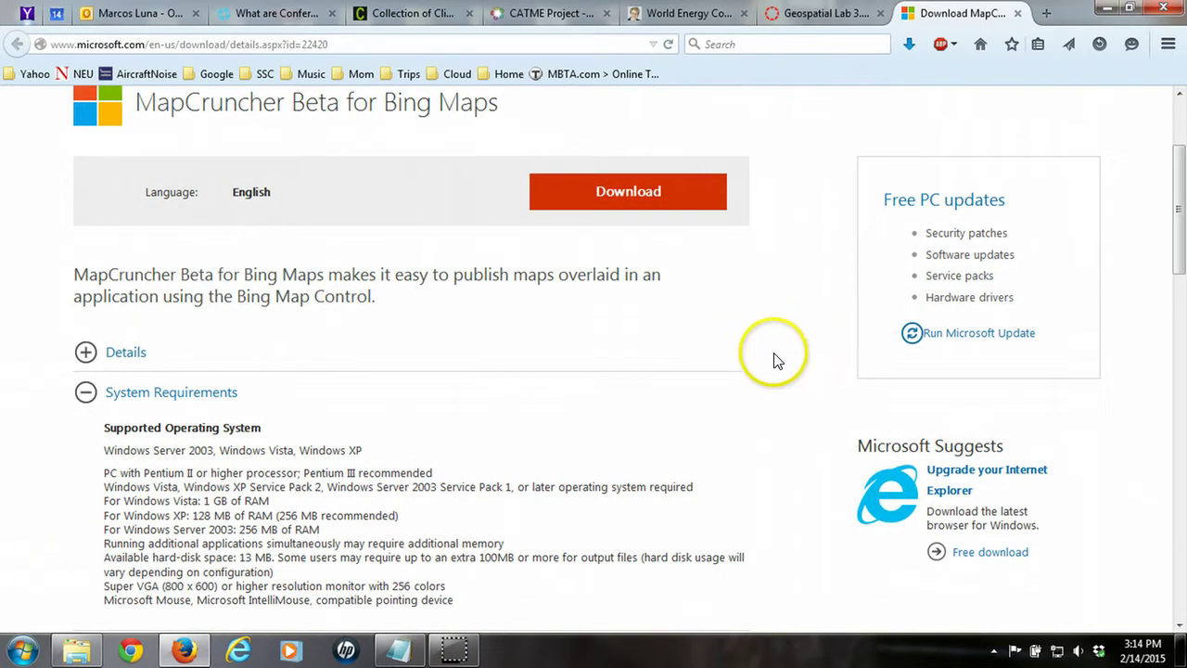
pyautogui.click(813, 15)
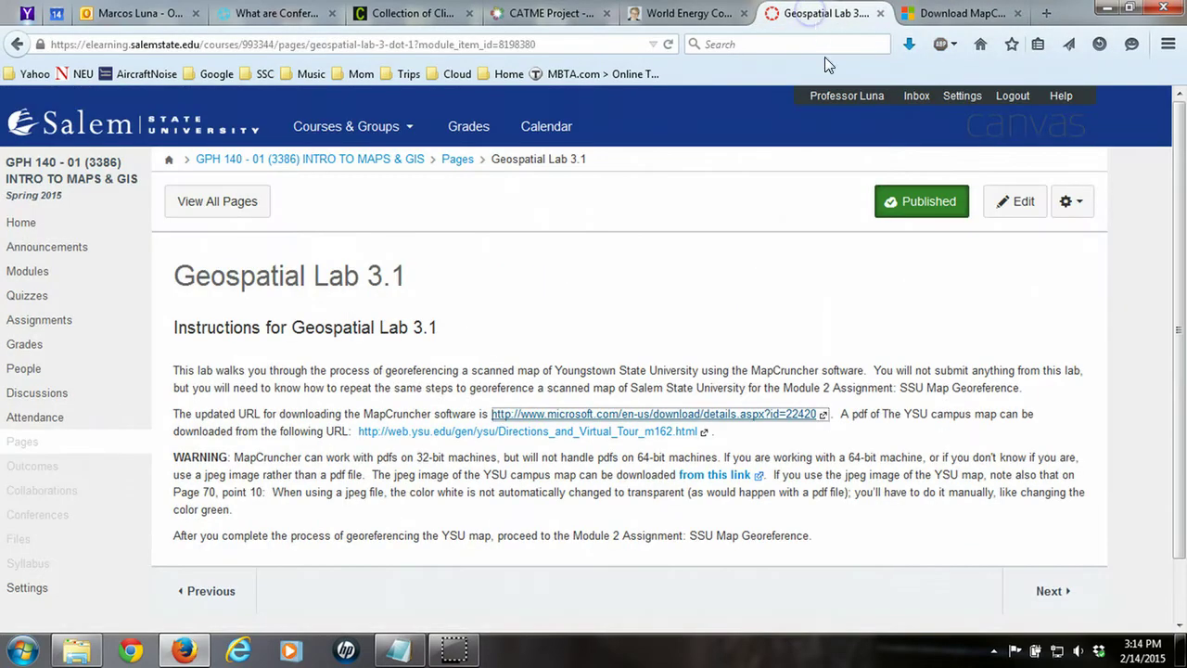
# Preview the 2839 x 3674 parkmap2012.jpg campus map in Picasa Photo Viewer, then close it.
pyautogui.click(717, 479)
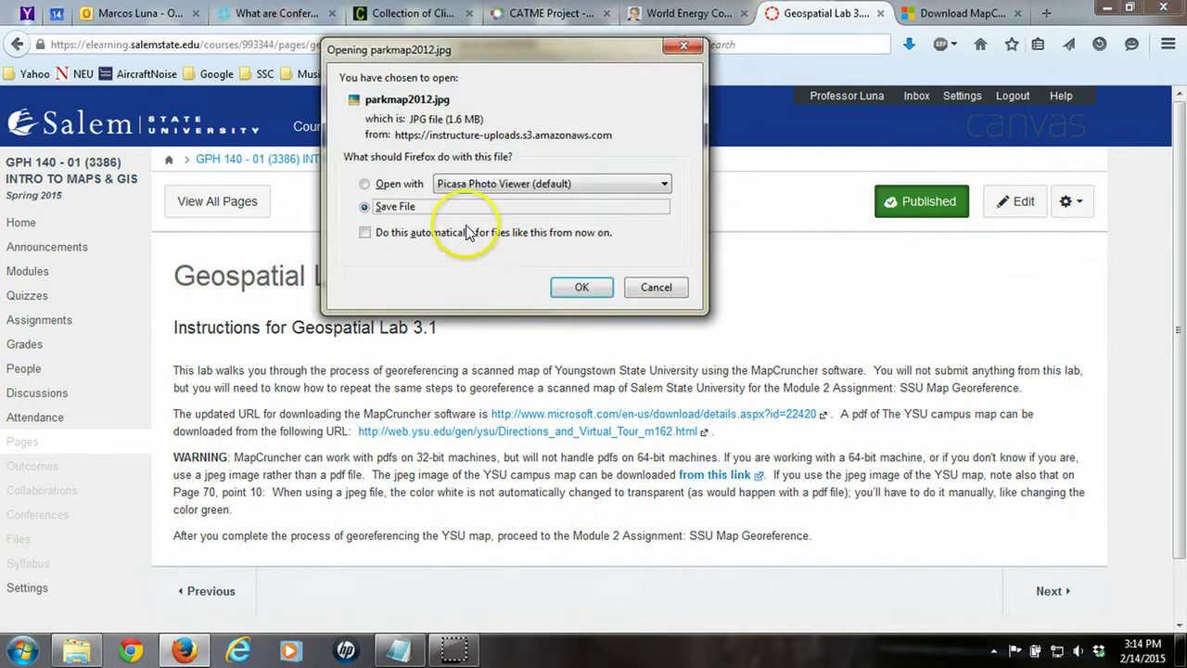
pyautogui.click(399, 185)
pyautogui.click(582, 287)
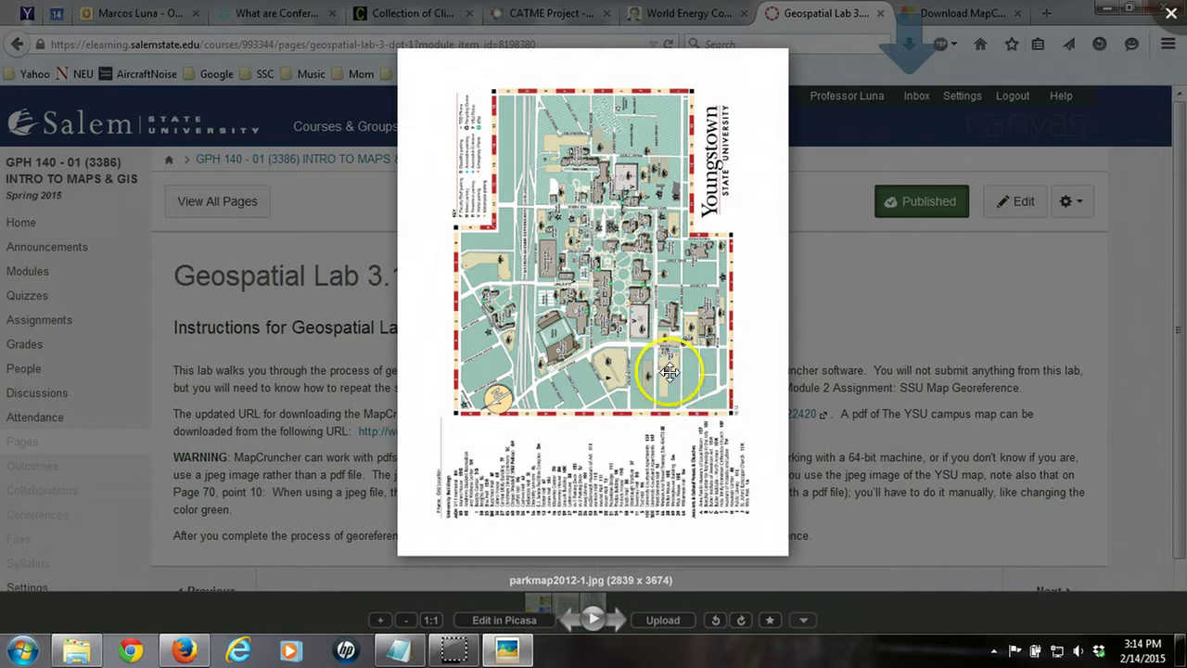
pyautogui.click(1167, 11)
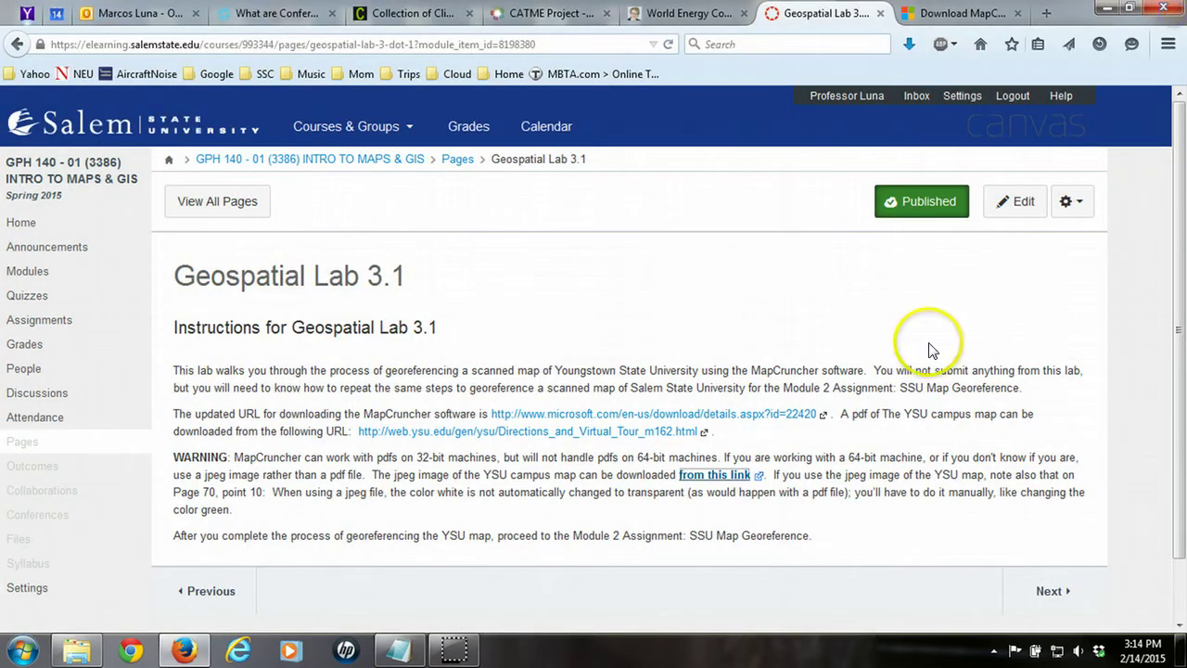
# Save parkmap2012.jpg into a new Desktop folder named YSUmap.
pyautogui.click(727, 476)
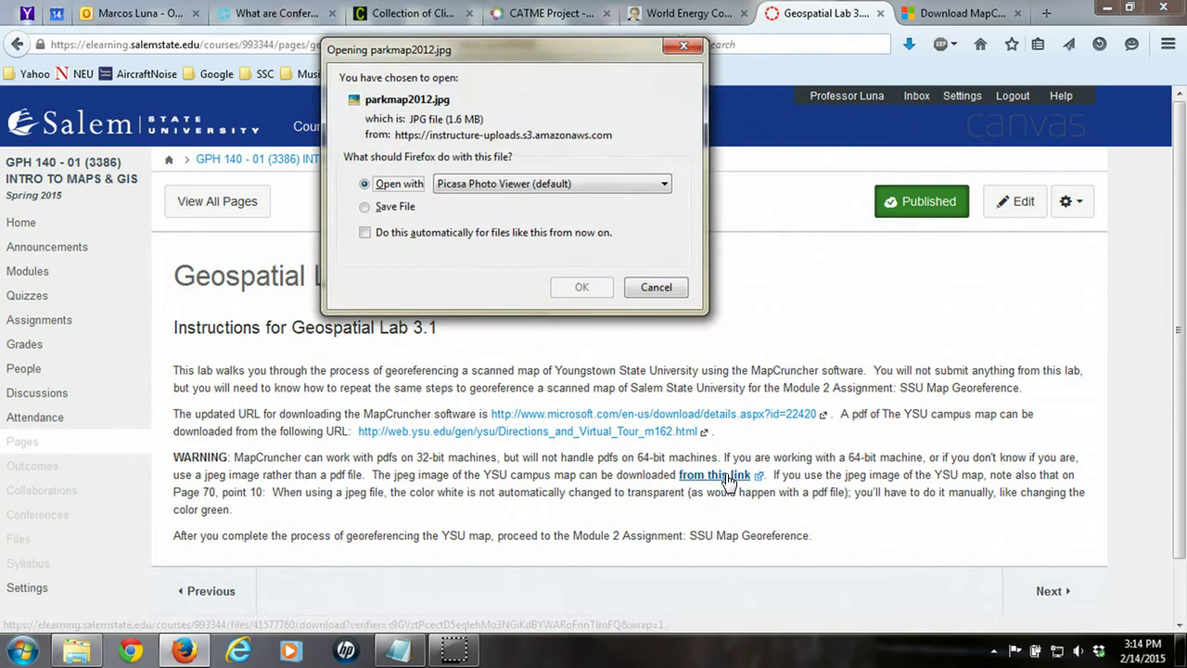
pyautogui.click(382, 207)
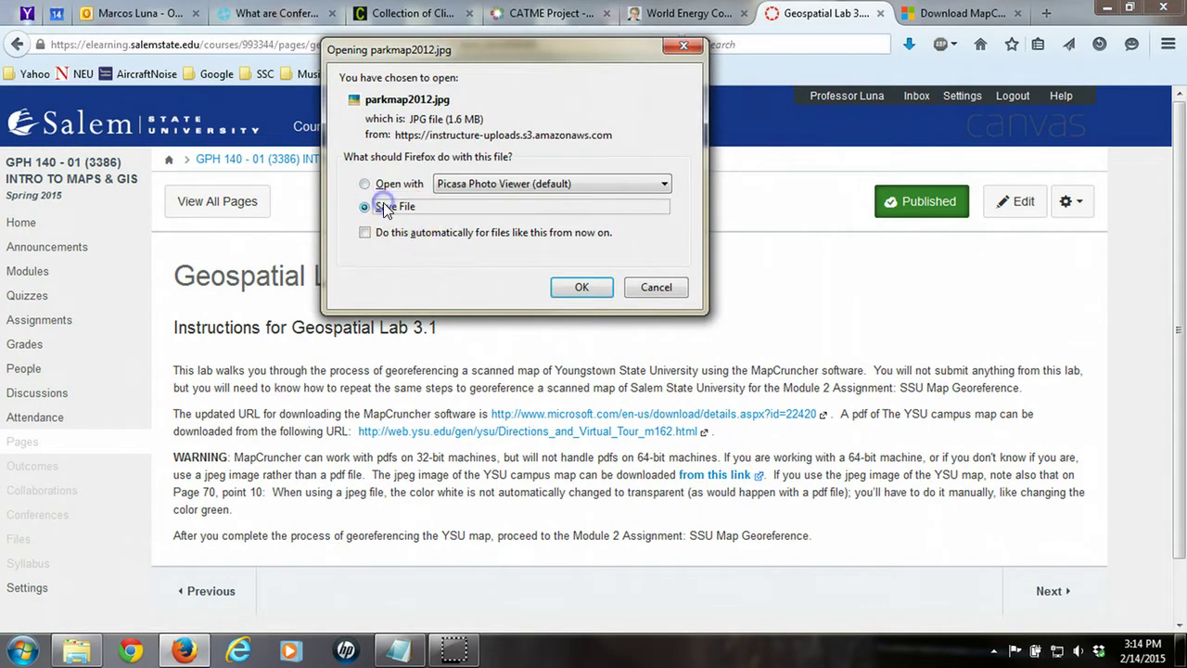
pyautogui.click(581, 287)
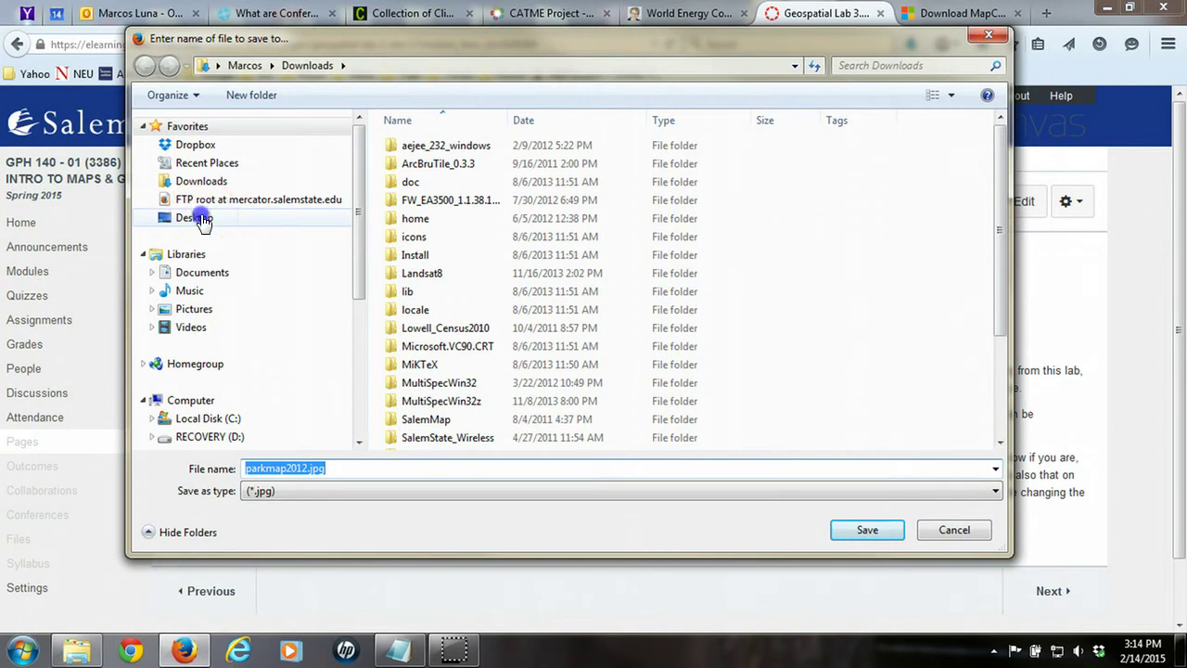
pyautogui.click(201, 220)
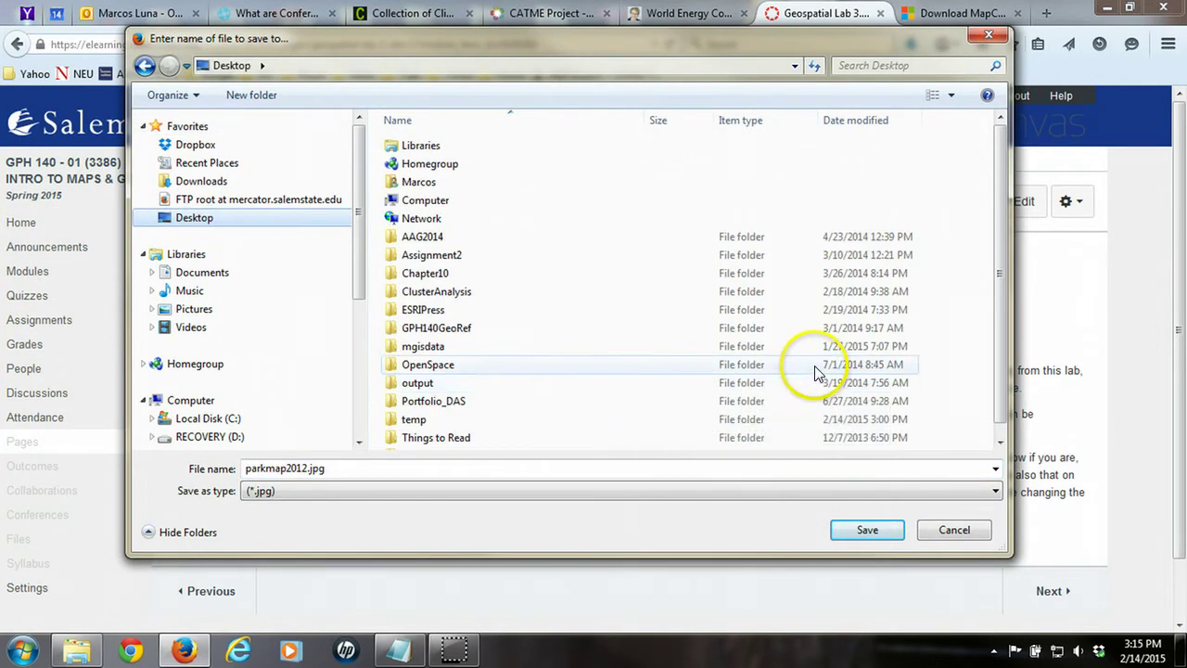
pyautogui.click(266, 94)
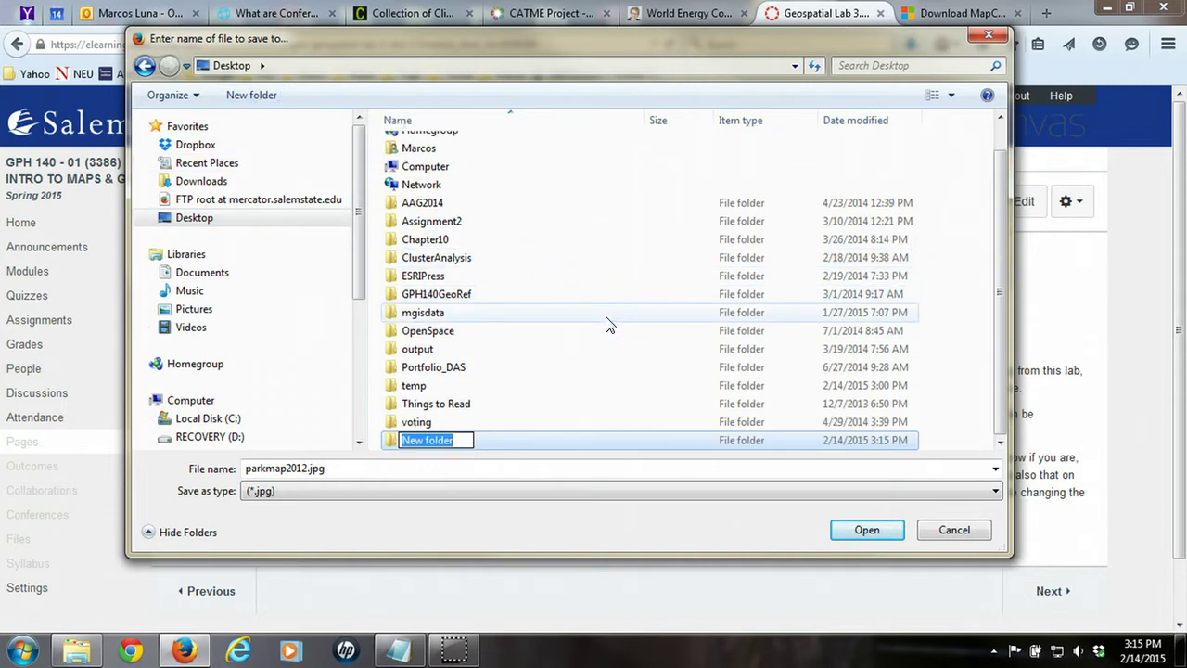
pyautogui.write('Y')
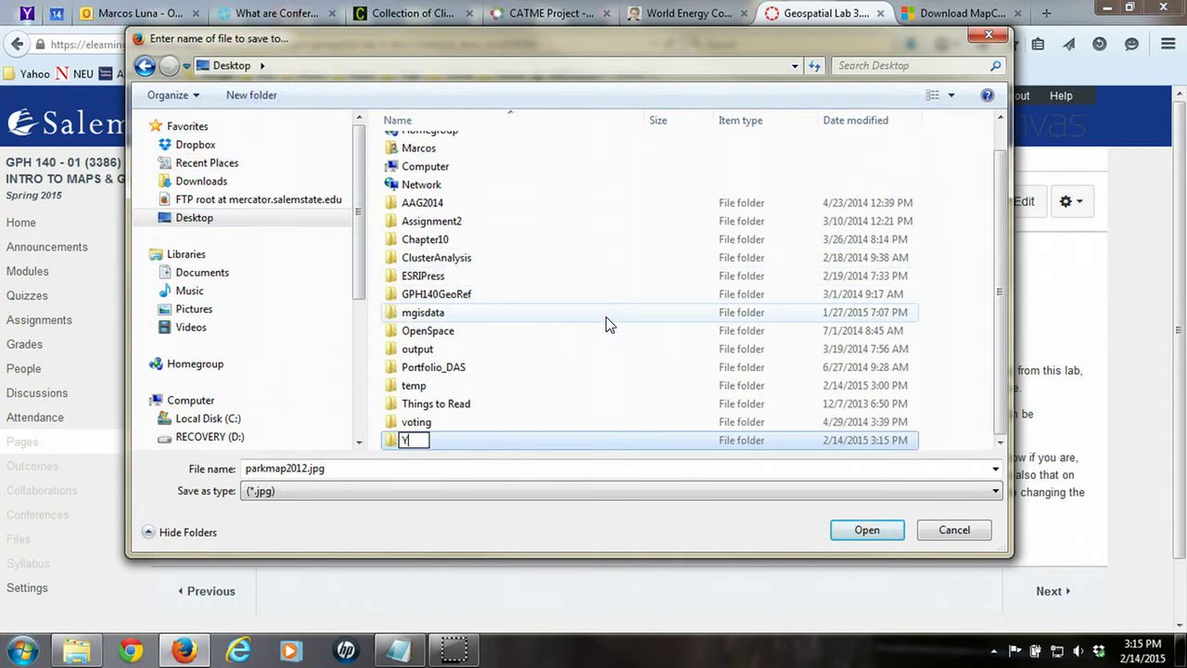
pyautogui.write('SUmap')
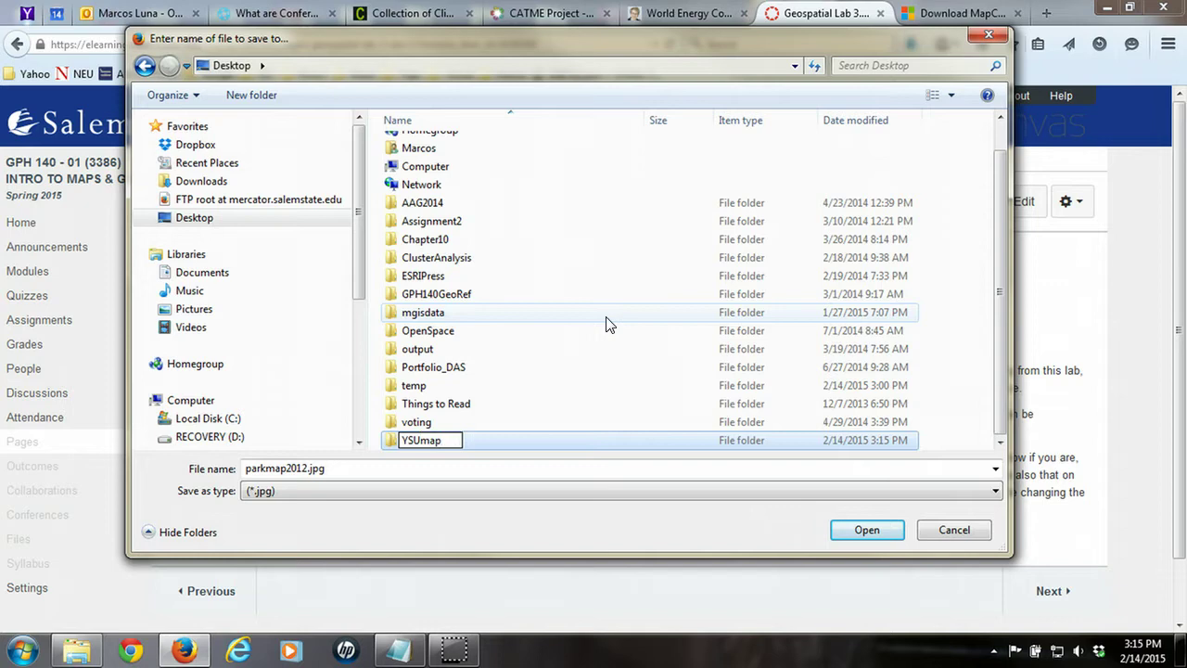
pyautogui.press('Return')
pyautogui.doubleClick(431, 441)
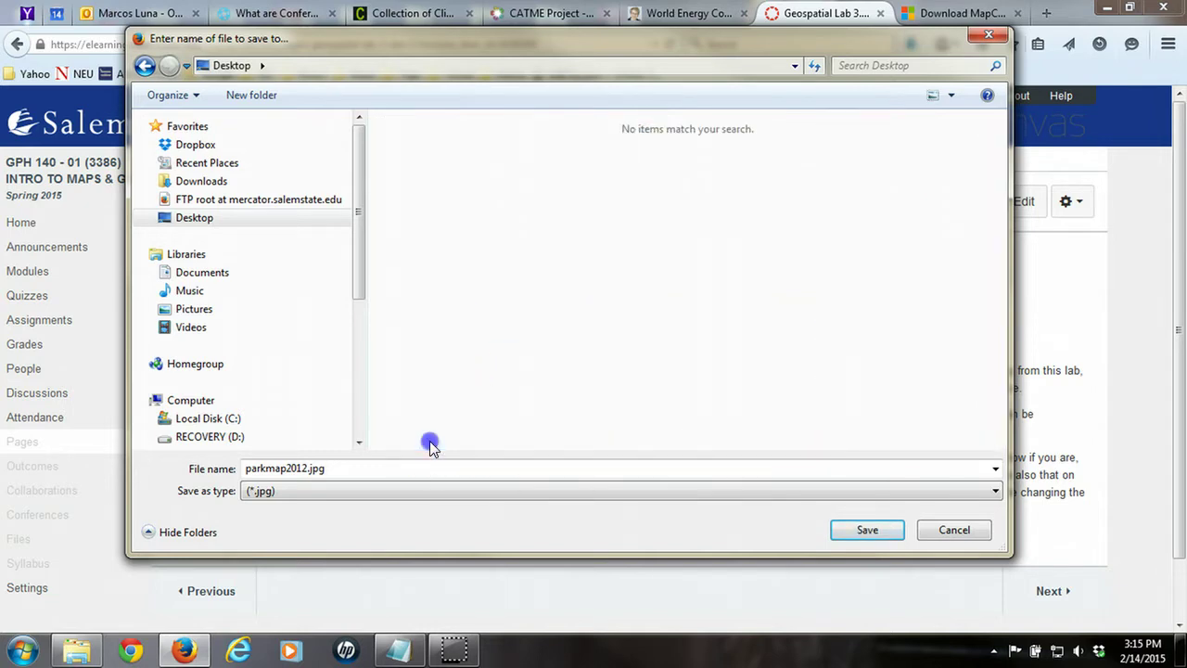
pyautogui.click(868, 530)
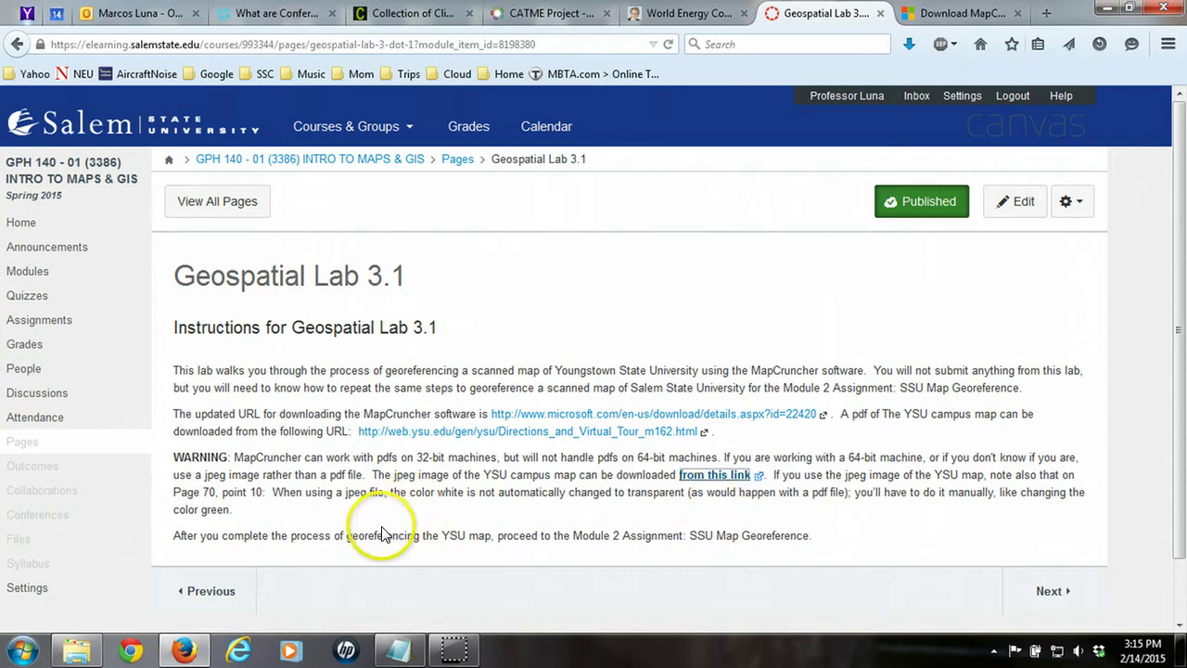
# Launch MapCruncher Beta for Microsoft Virtual Earth from Start > All Programs.
pyautogui.click(23, 650)
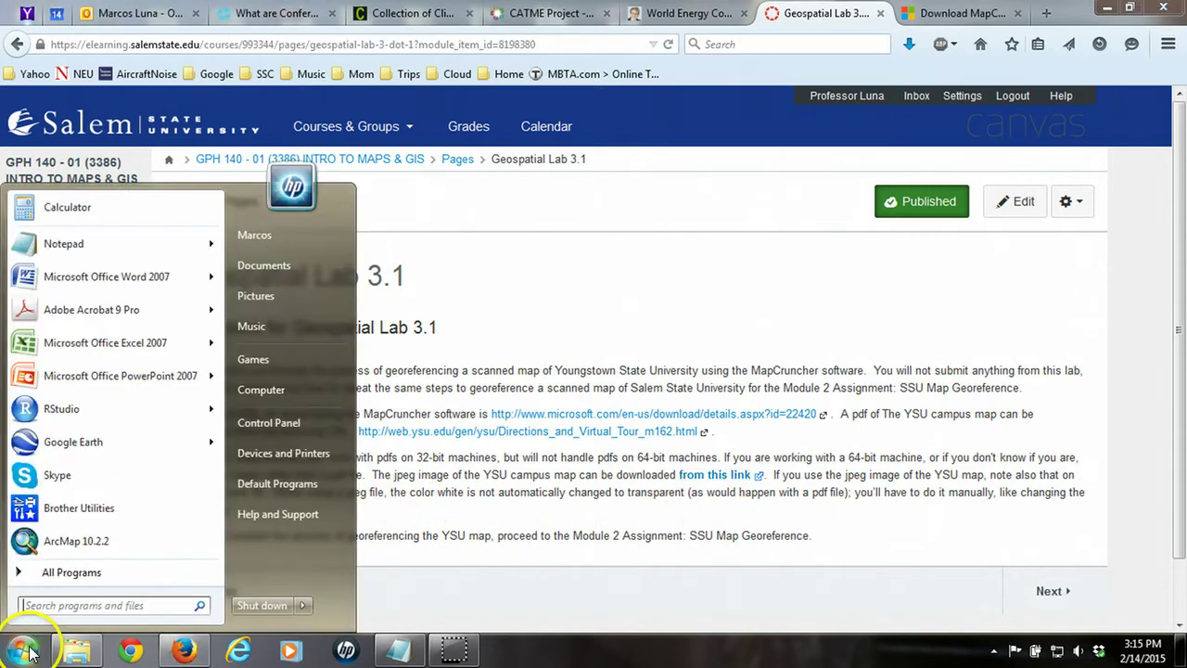
pyautogui.click(58, 572)
pyautogui.scroll(20, 79, 556)
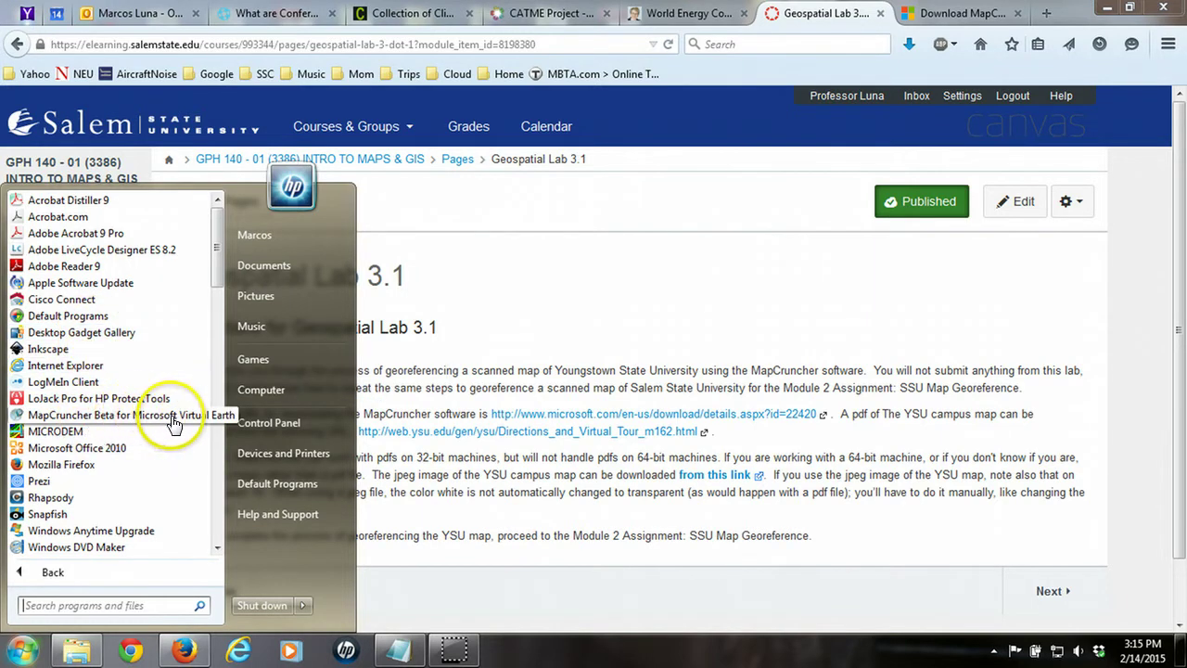
pyautogui.click(142, 423)
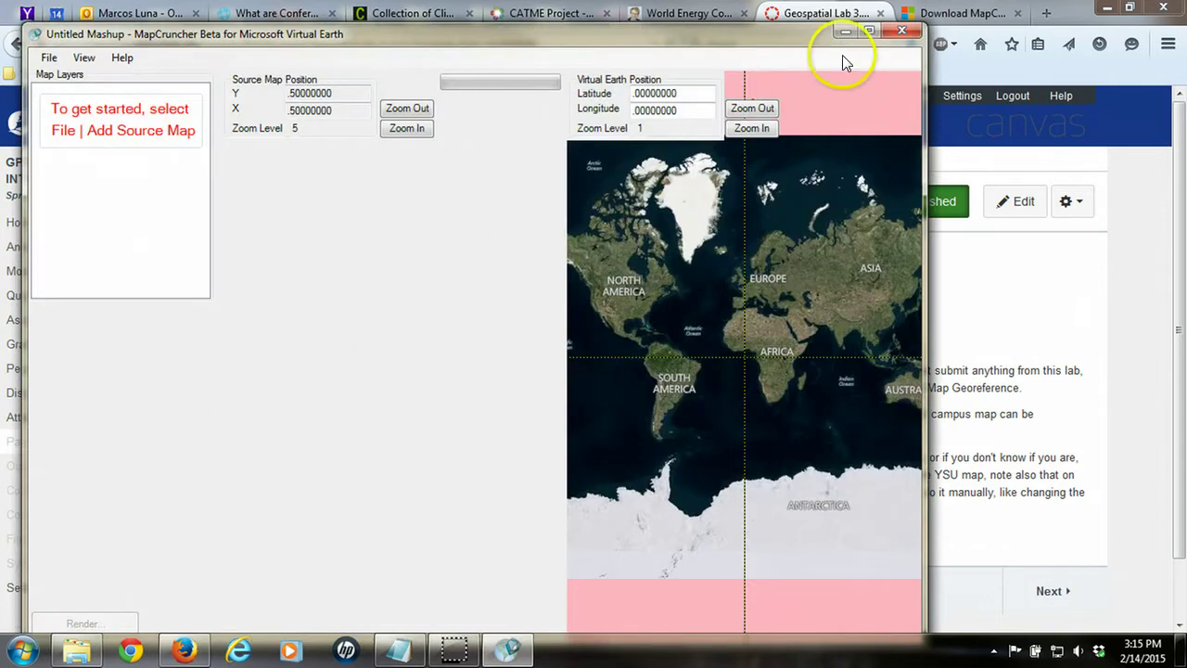
# Maximize the MapCruncher window and open the File menu.
pyautogui.click(869, 31)
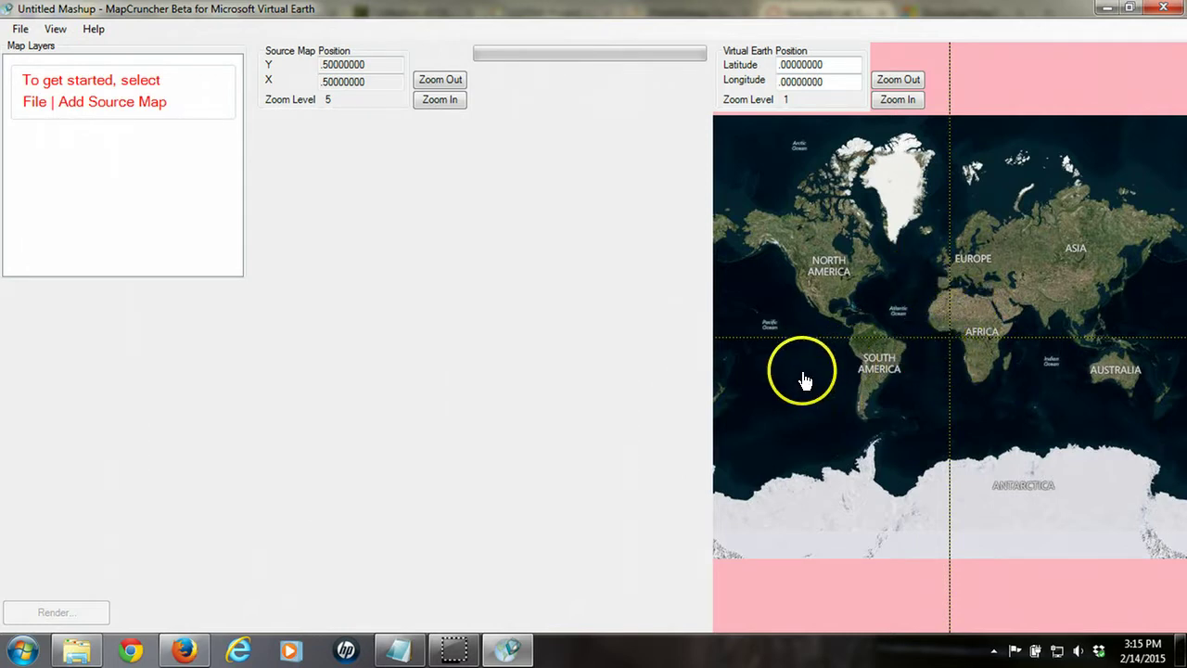
pyautogui.click(20, 29)
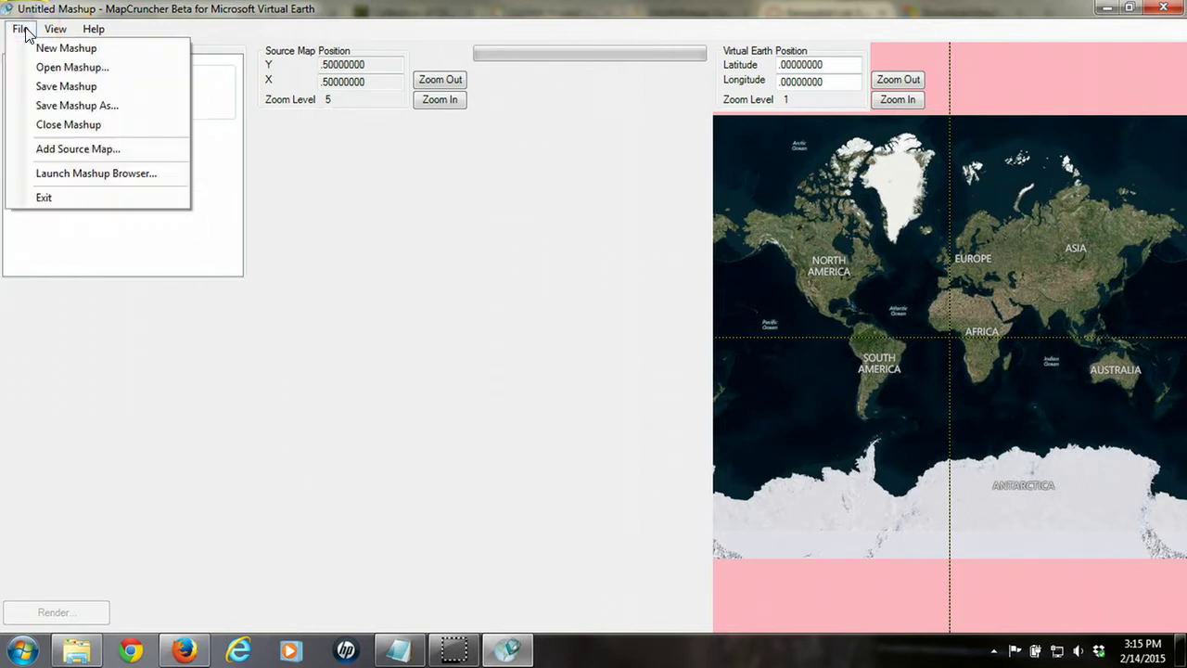
# Add parkmap2012.jpg from the YSUmap folder as the source map.
pyautogui.click(133, 159)
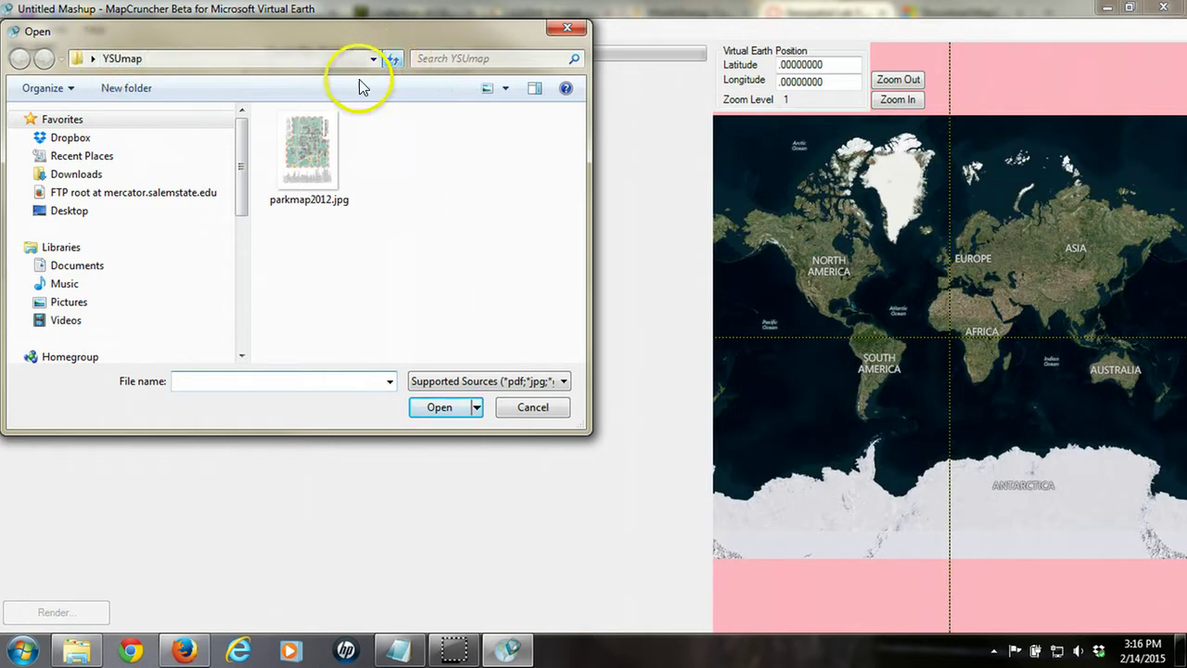
pyautogui.click(223, 59)
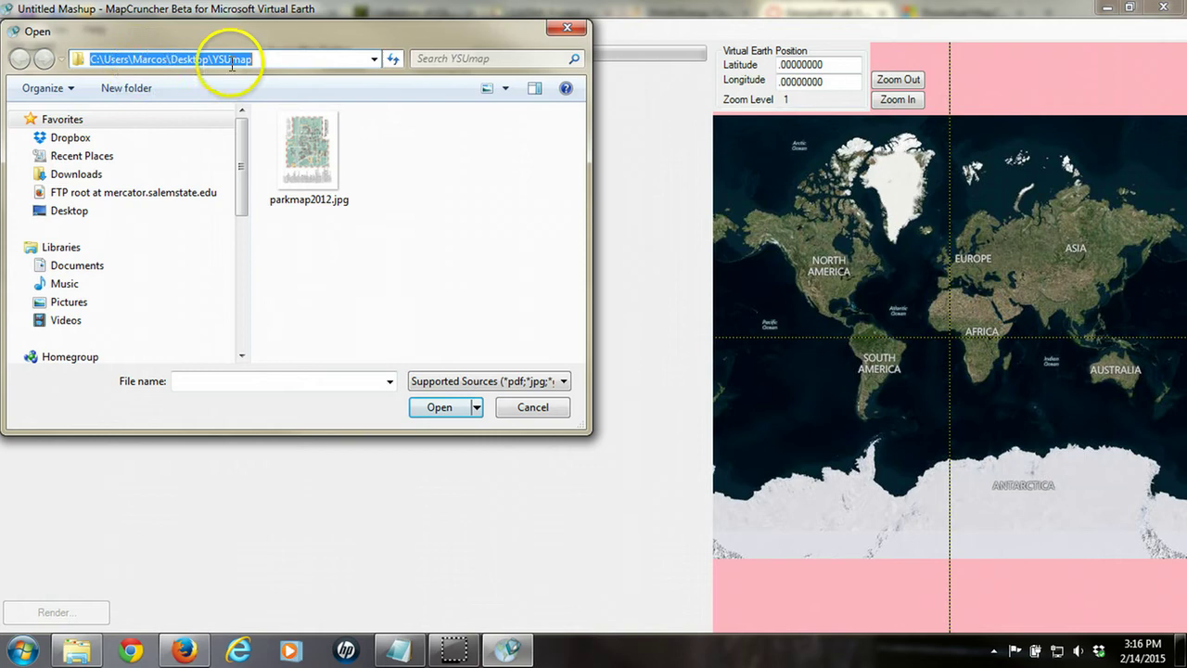
pyautogui.click(297, 141)
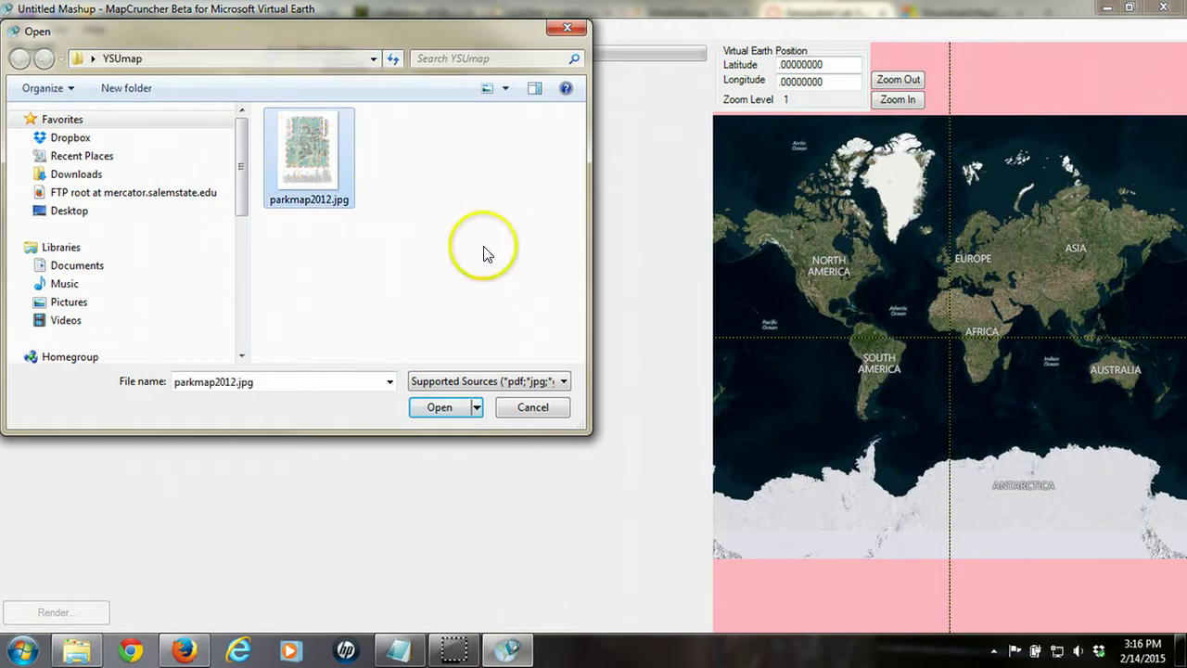
pyautogui.click(441, 408)
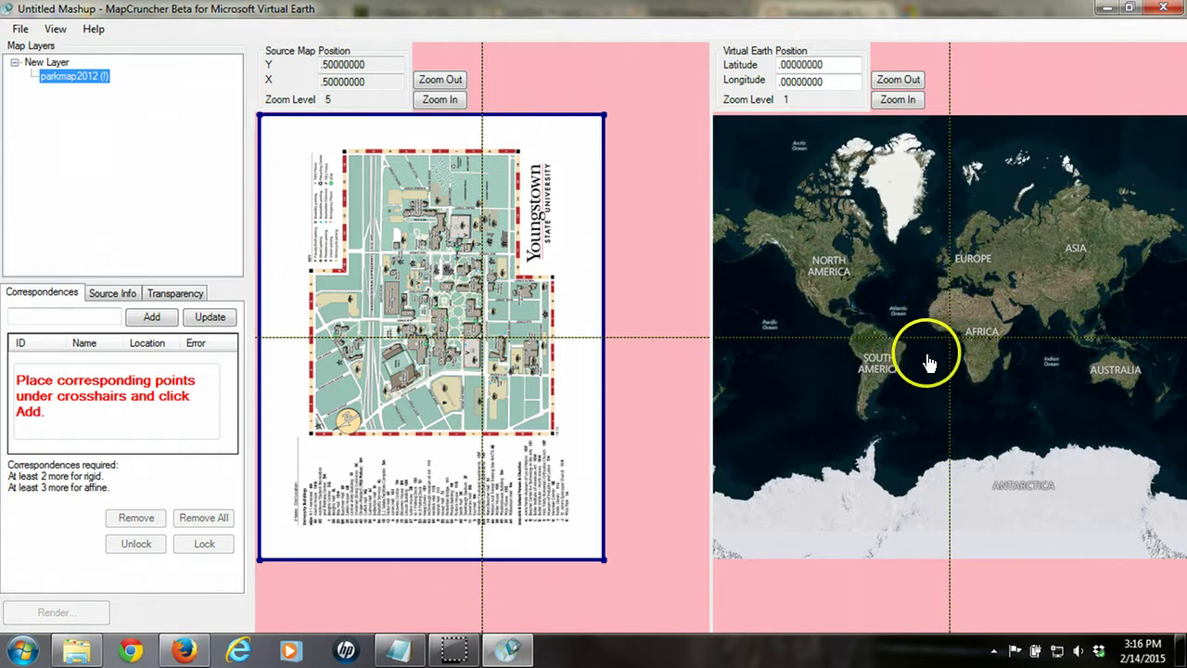
# Center the Virtual Earth view on latitude 41.10687400, longitude -80.64670900.
pyautogui.moveTo(867, 314); pyautogui.dragTo(970, 368)
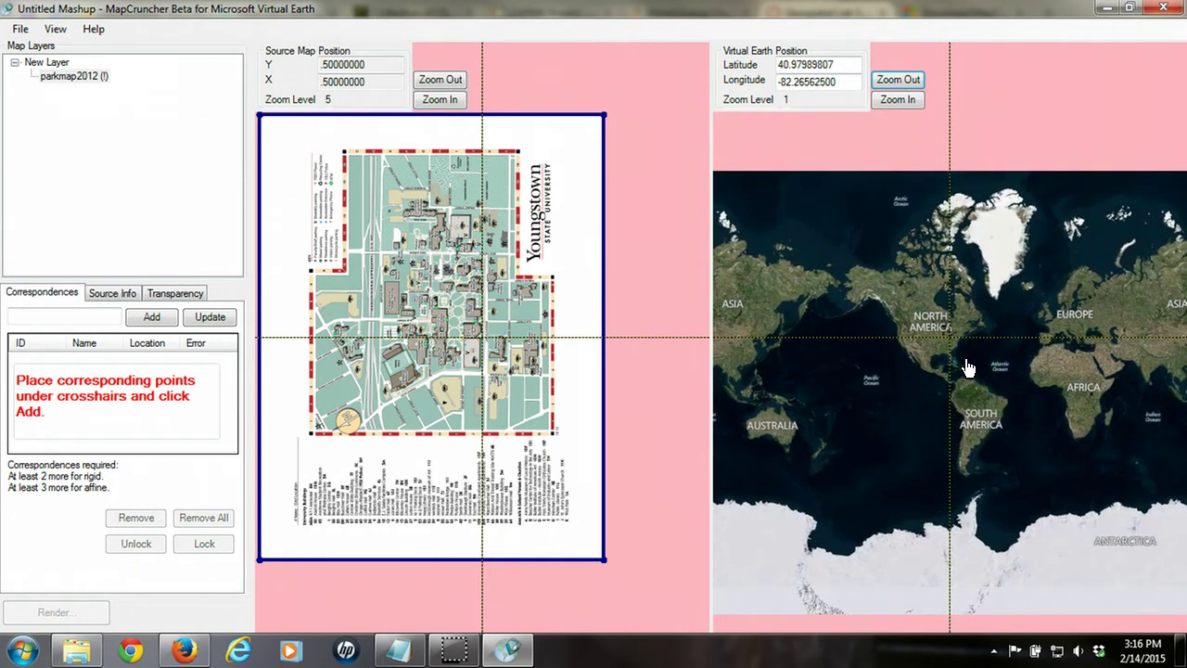
pyautogui.click(897, 99)
pyautogui.click(897, 99)
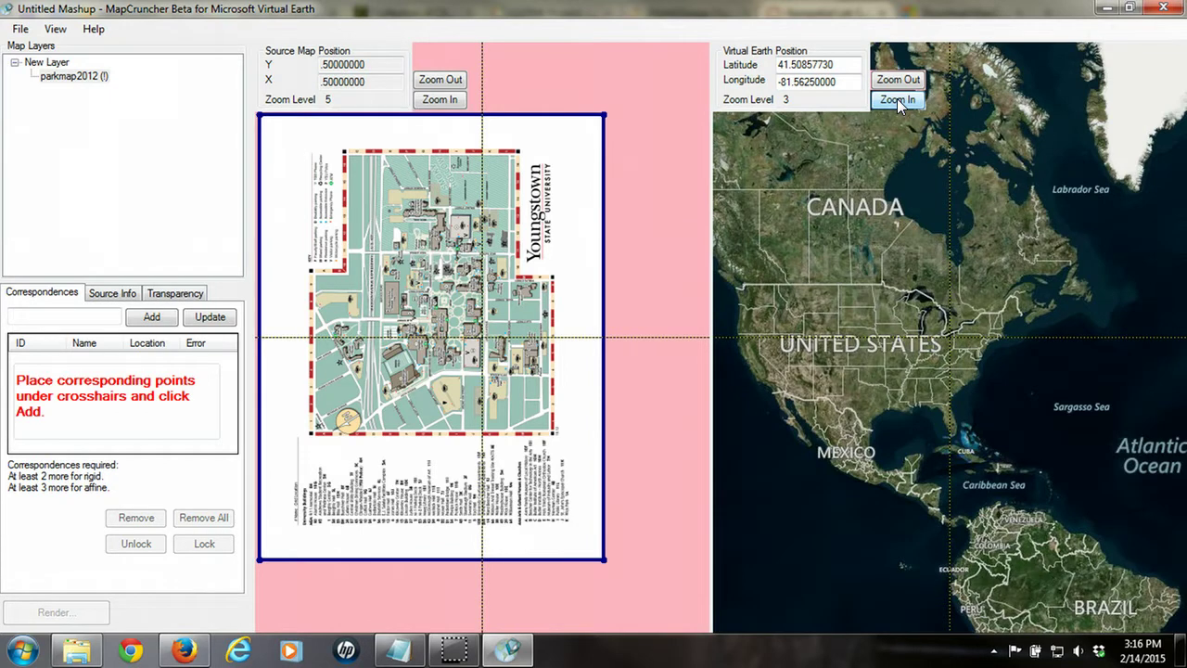
pyautogui.click(901, 257)
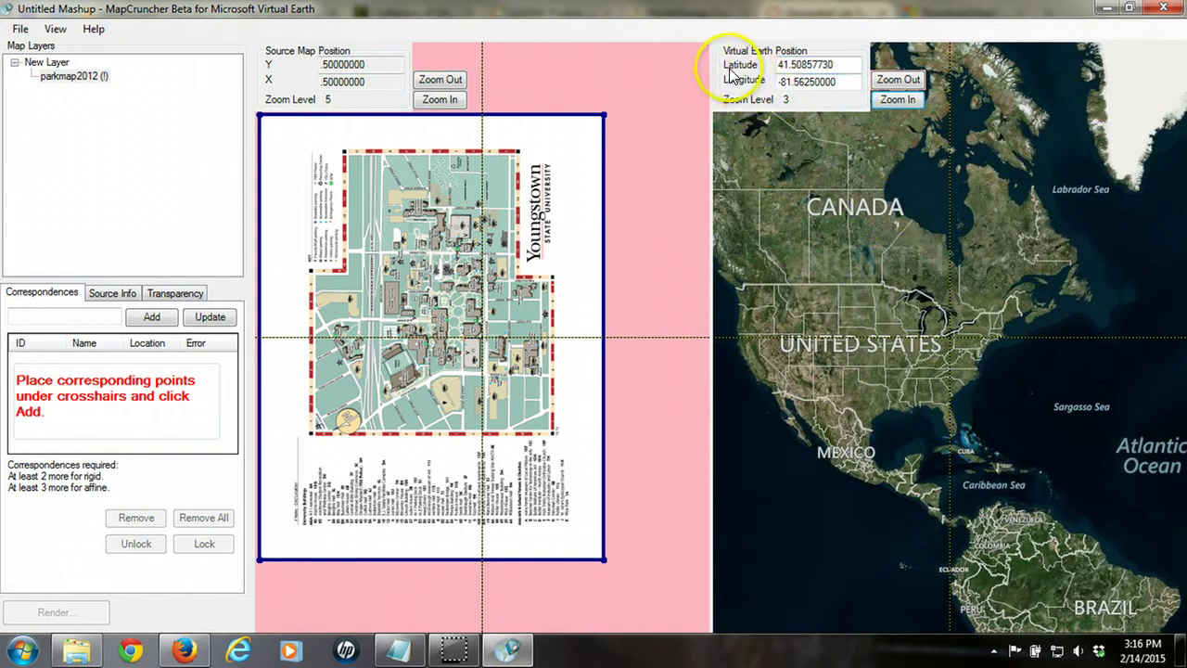
pyautogui.click(844, 65)
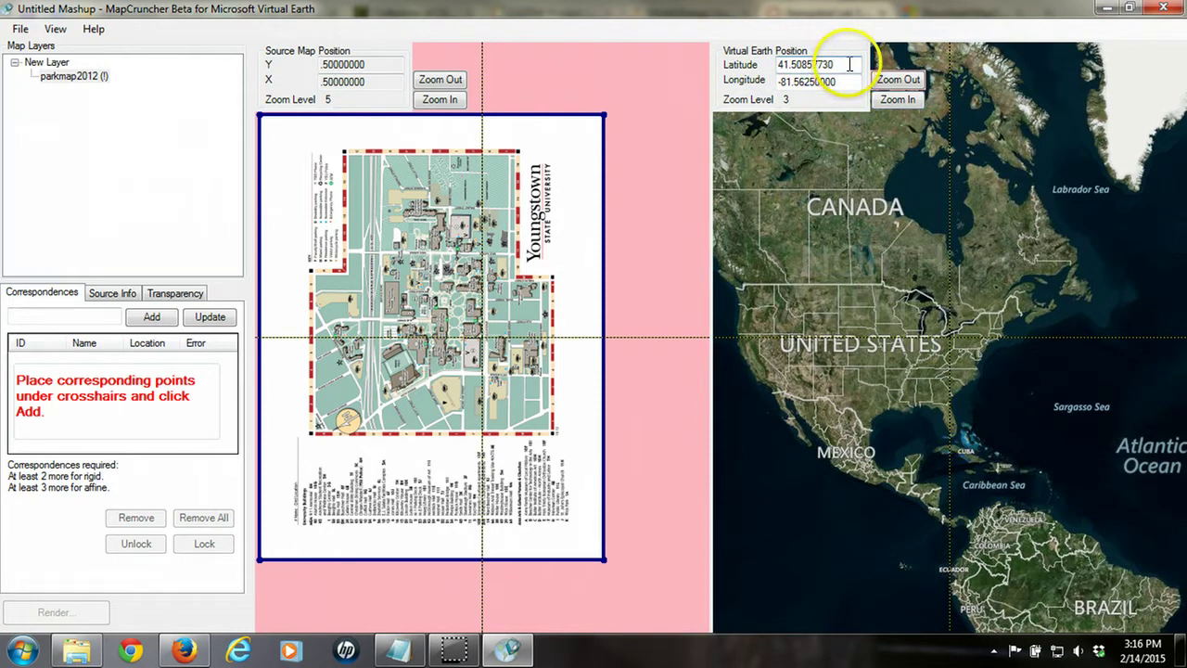
pyautogui.moveTo(844, 64); pyautogui.dragTo(765, 60)
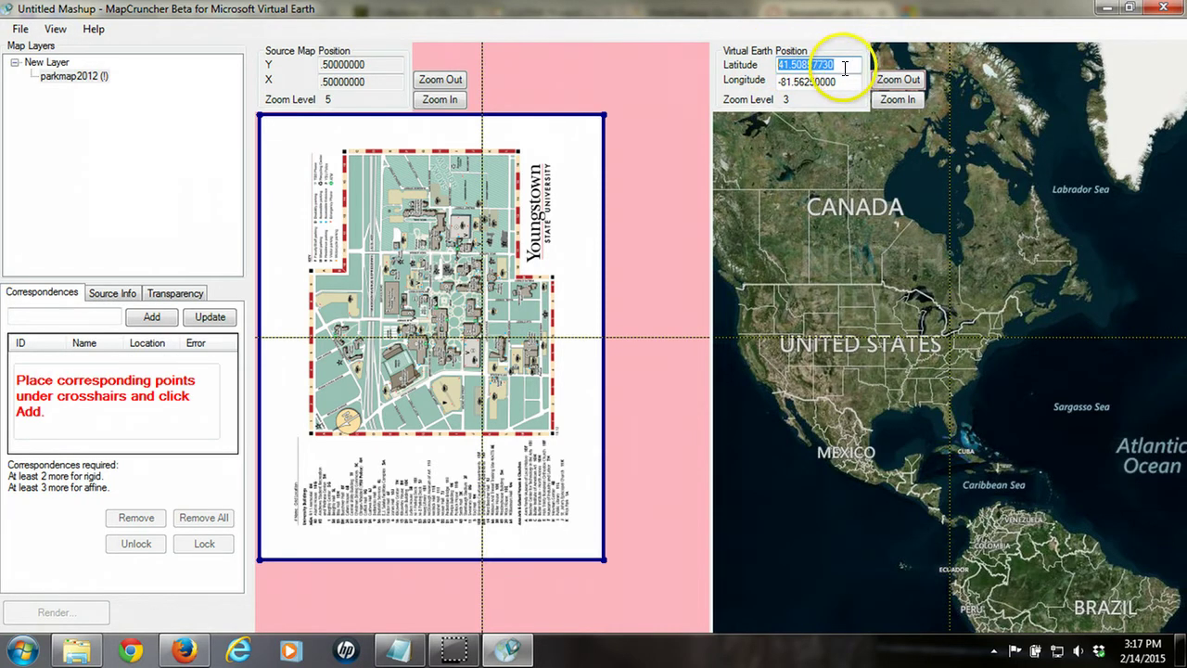
pyautogui.write('41.10687400')
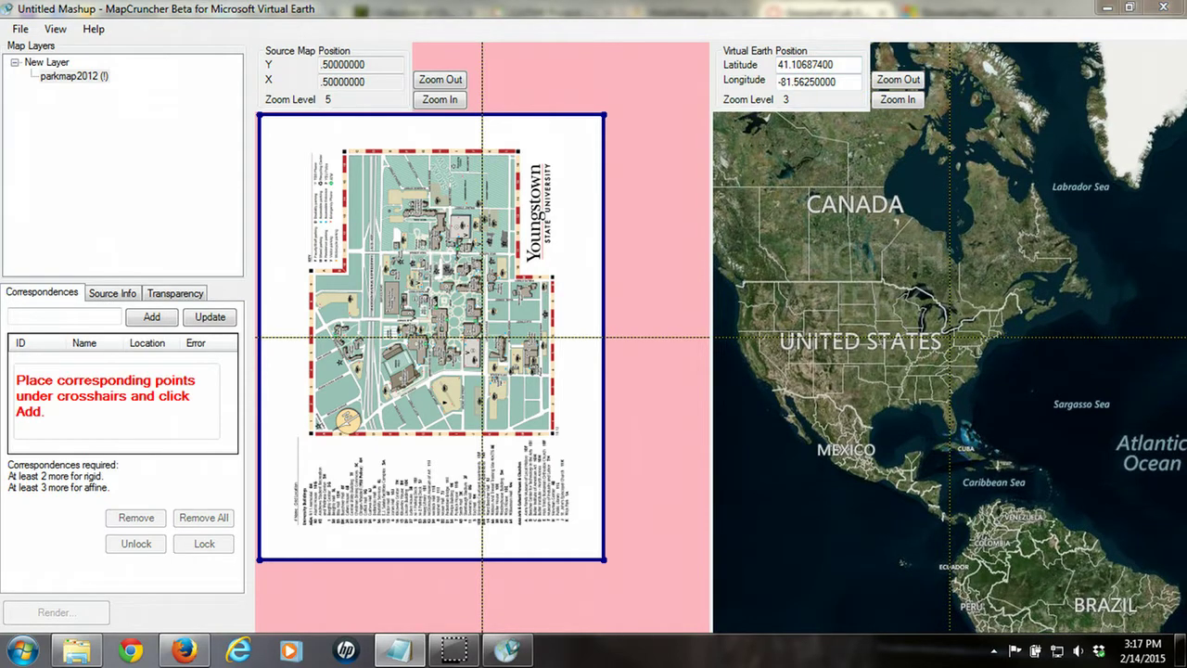
pyautogui.moveTo(858, 82); pyautogui.dragTo(757, 82)
pyautogui.press('BackSpace')
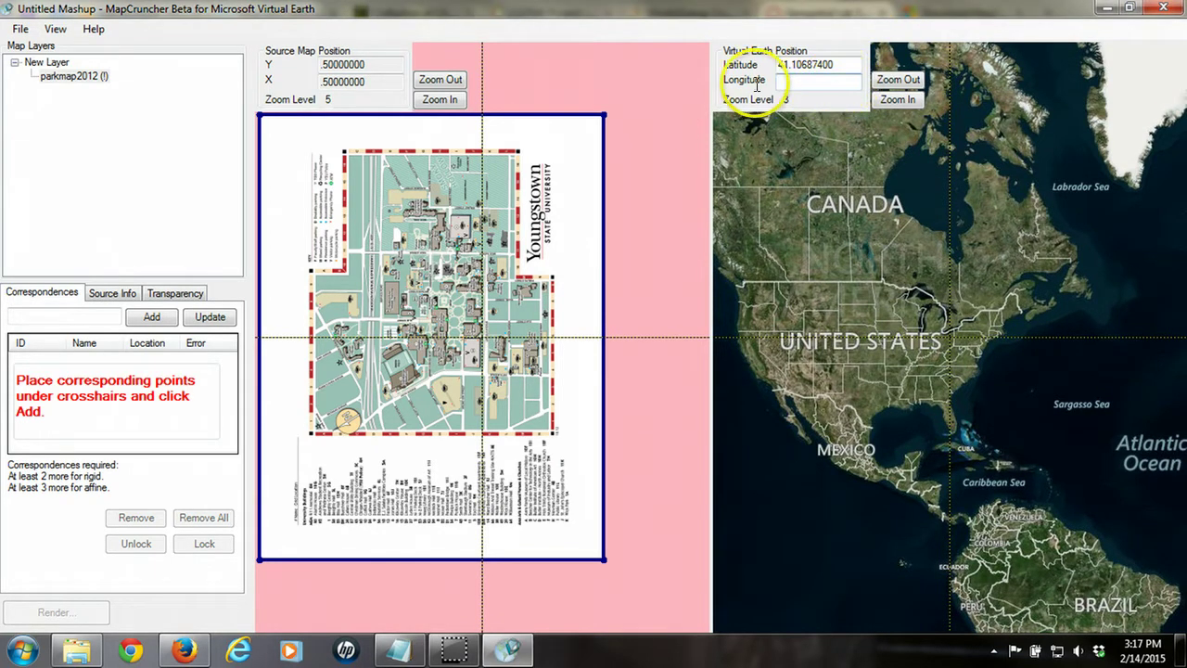
pyautogui.hotkey('ctrl', 'z')
pyautogui.write('-80.64670000')
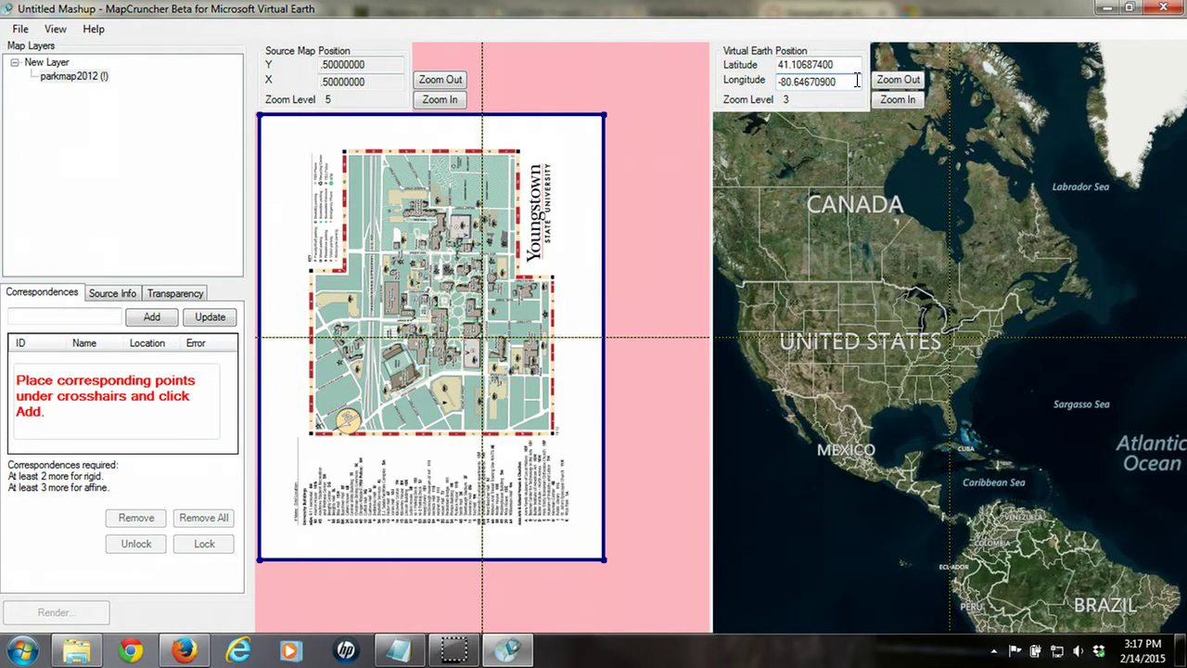
pyautogui.press('Return')
# Zoom the satellite imagery in to level 16 on the Youngstown State campus.
pyautogui.click(906, 100)
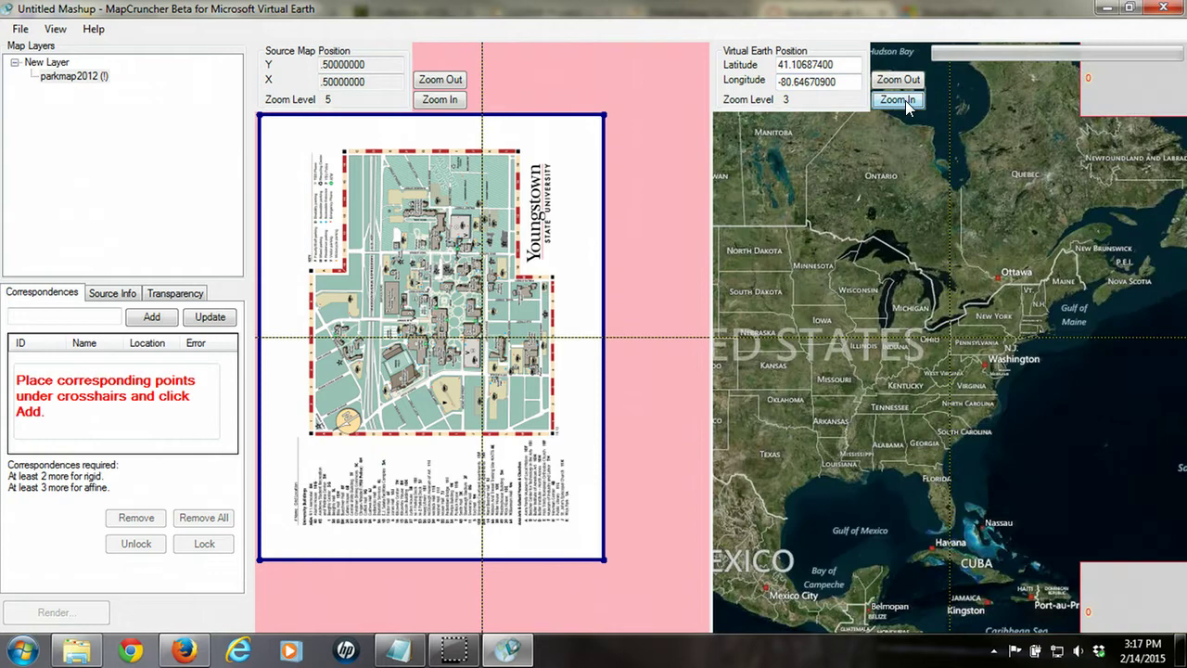
pyautogui.click(905, 100)
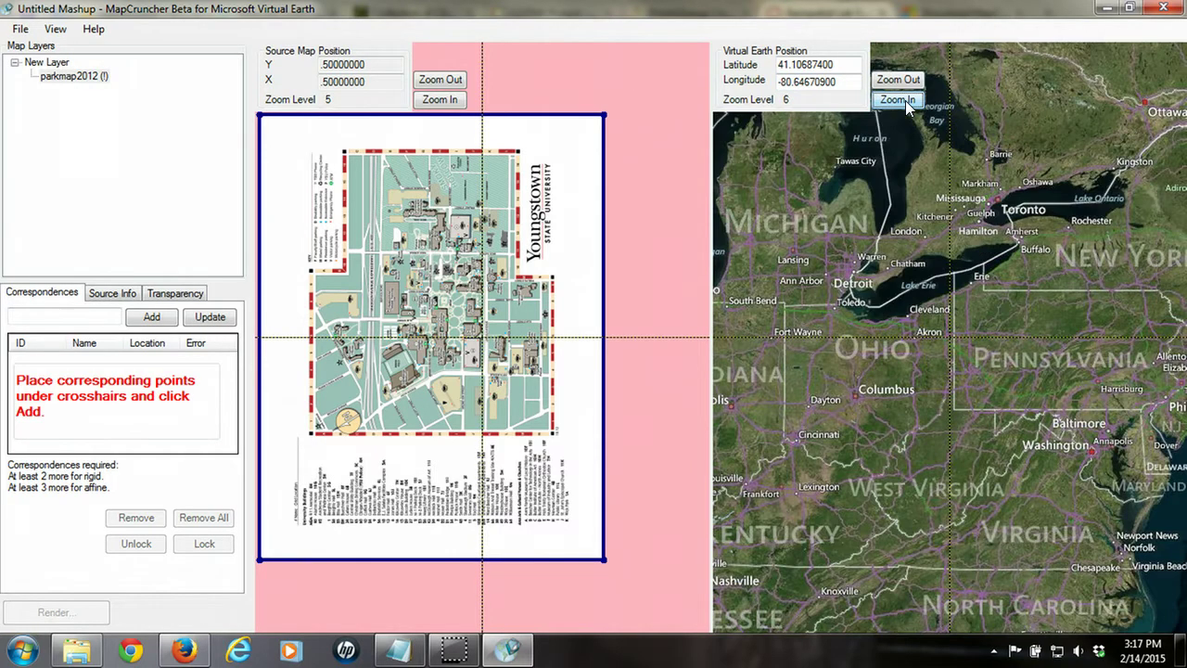
pyautogui.click(906, 100)
pyautogui.click(905, 100)
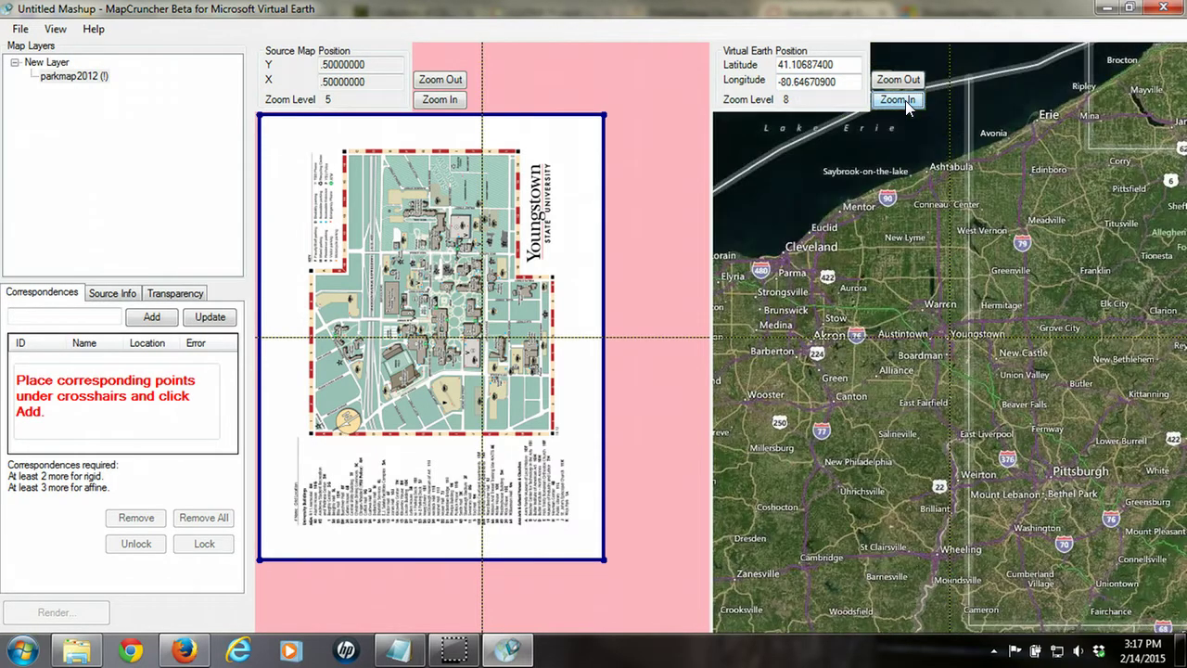
pyautogui.click(905, 100)
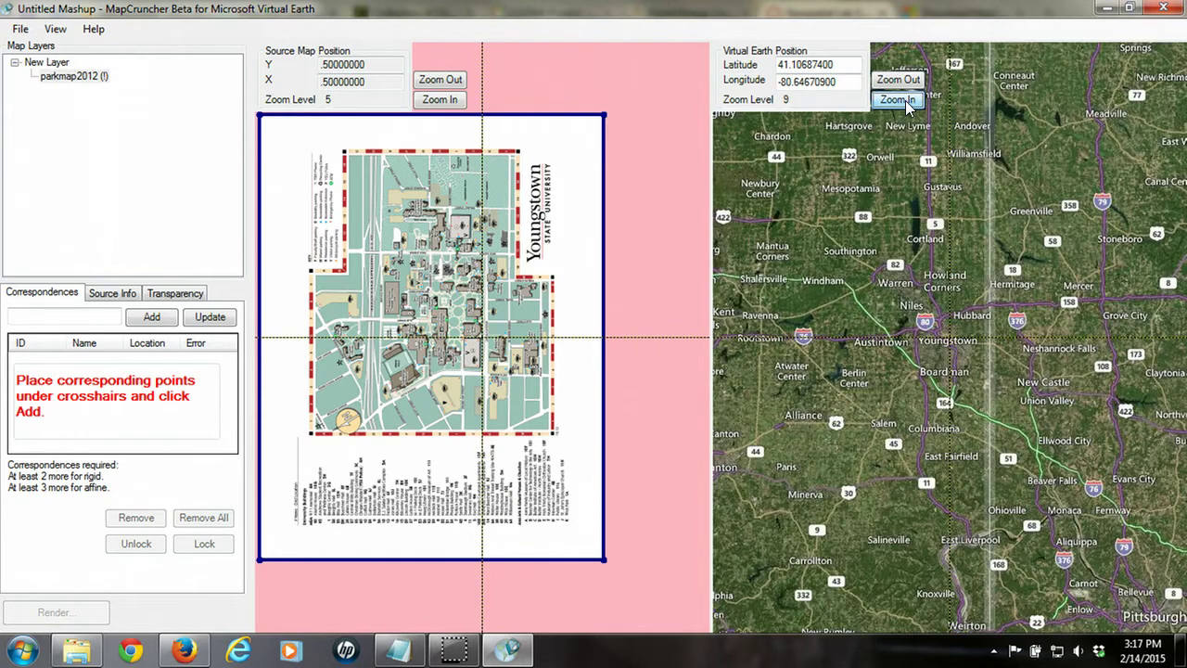
pyautogui.click(905, 101)
pyautogui.click(905, 100)
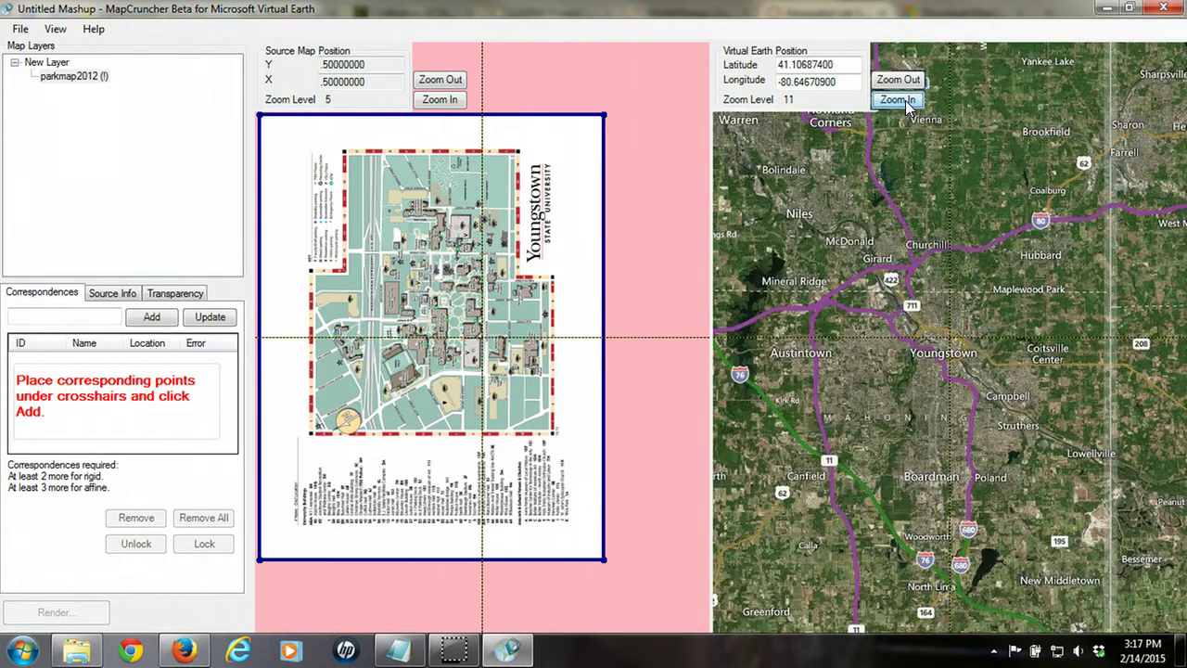
pyautogui.click(905, 100)
pyautogui.click(905, 100)
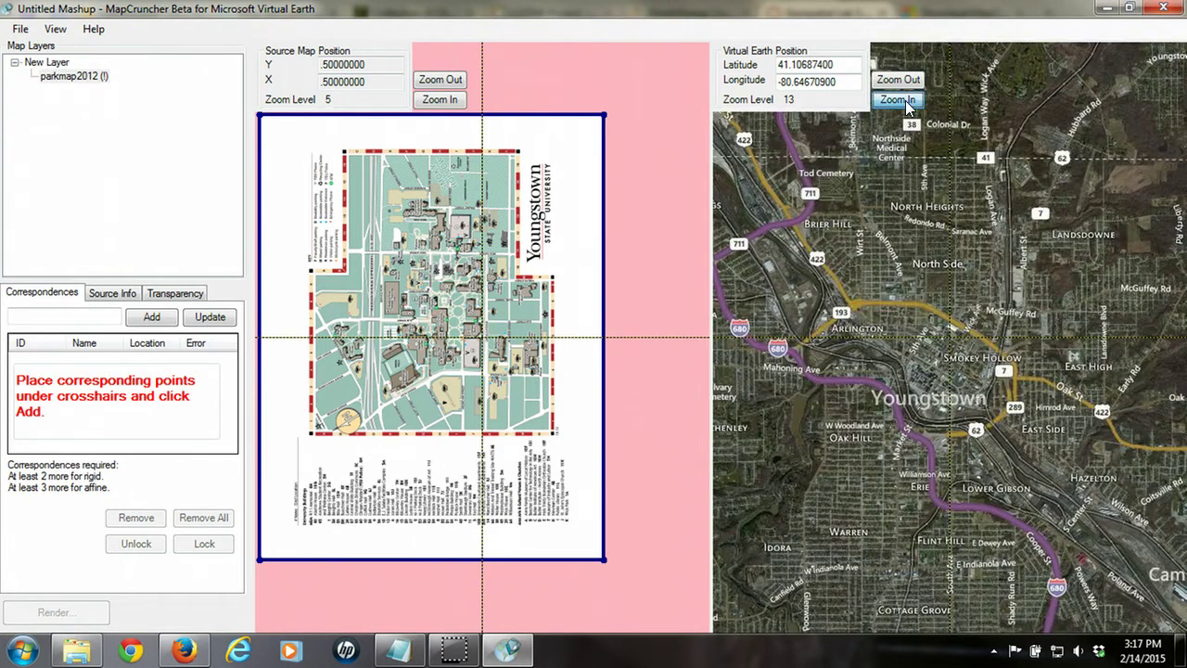
pyautogui.click(906, 100)
pyautogui.click(906, 100)
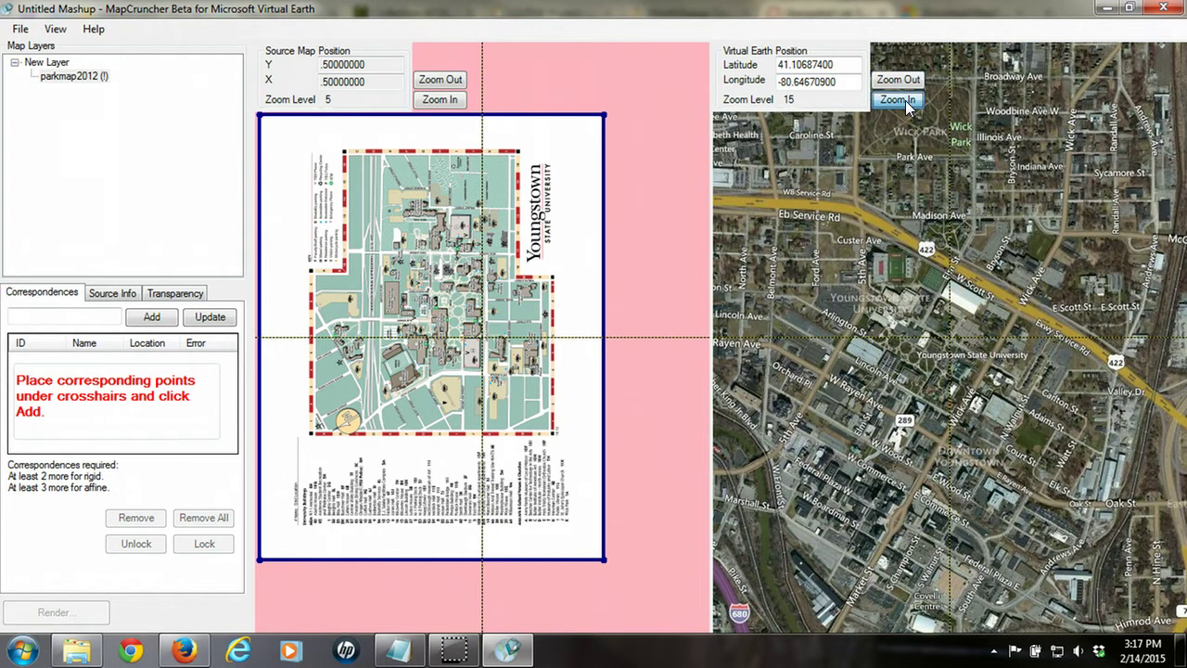
pyautogui.click(906, 100)
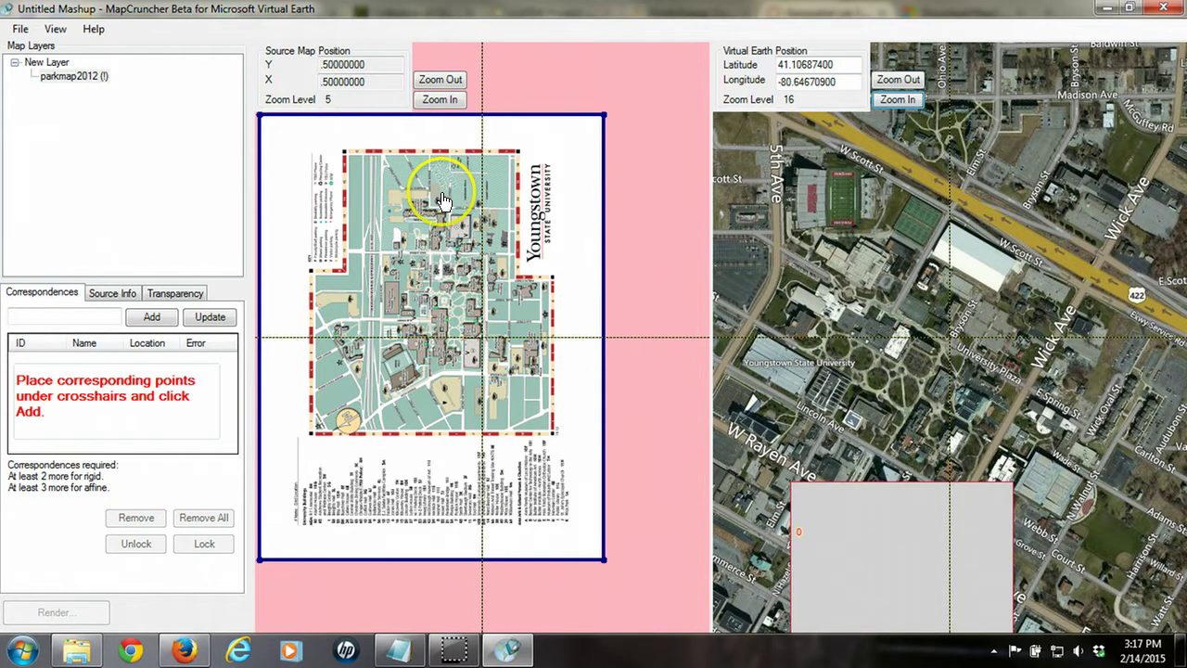
# Zoom the campus map in and center both maps on the Wick Avenue / US-422 intersection.
pyautogui.click(434, 102)
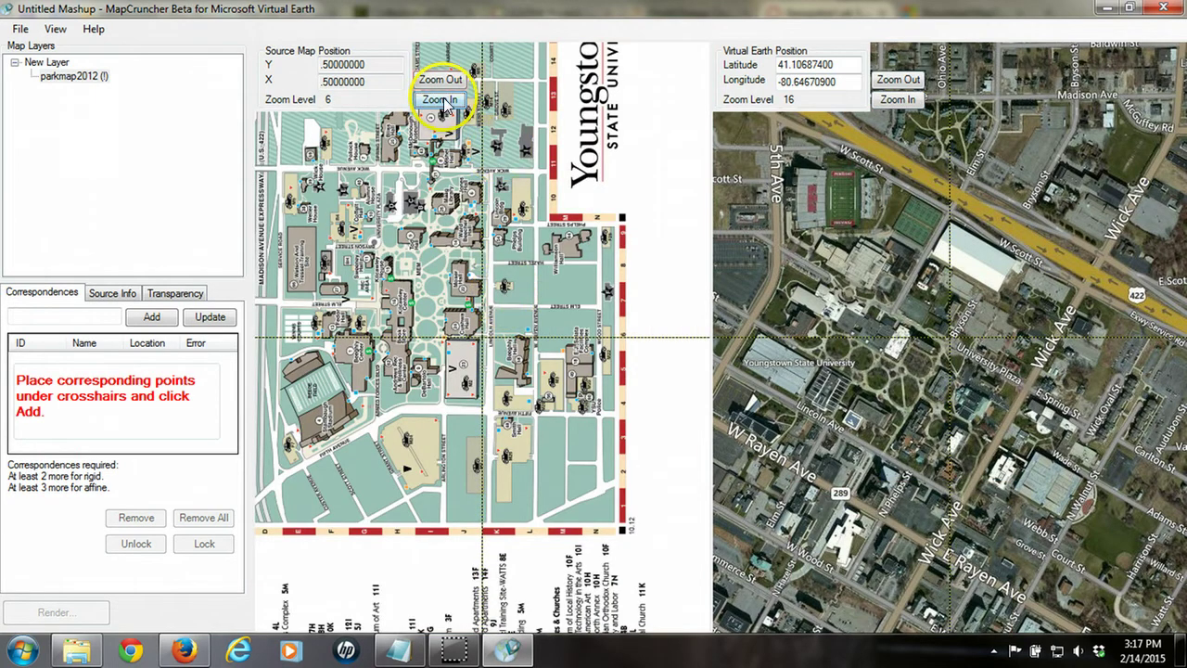
pyautogui.scroll(1, 482, 183)
pyautogui.moveTo(522, 225); pyautogui.dragTo(508, 376)
pyautogui.moveTo(1015, 403); pyautogui.dragTo(978, 390)
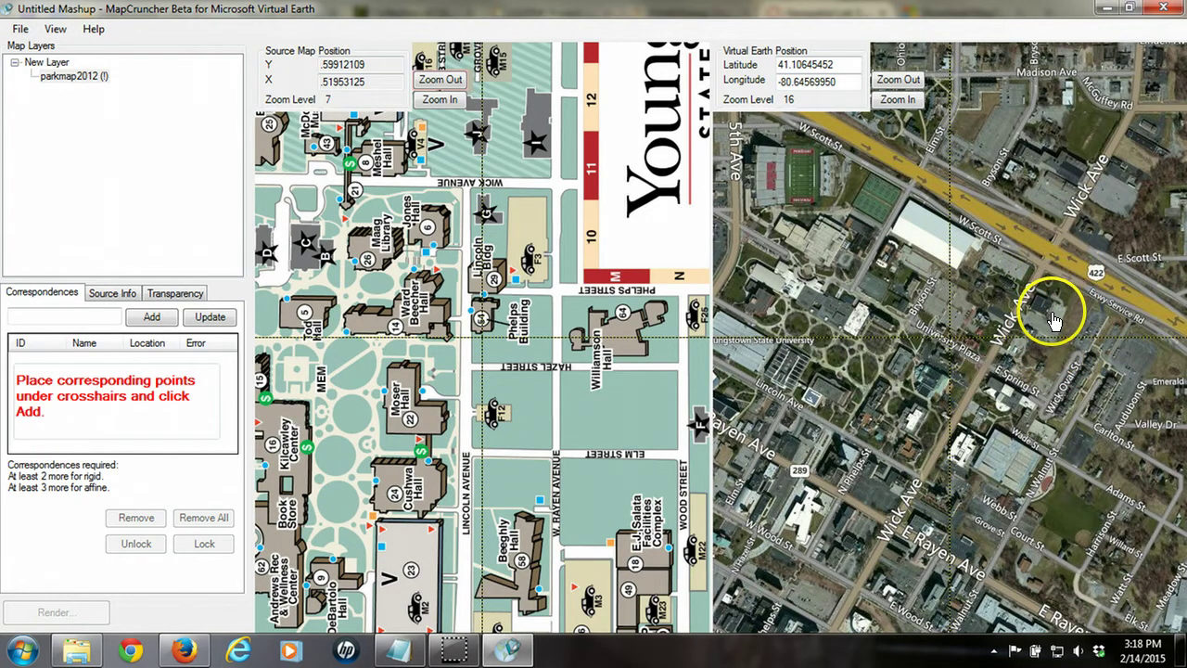
pyautogui.moveTo(1074, 374); pyautogui.dragTo(976, 461)
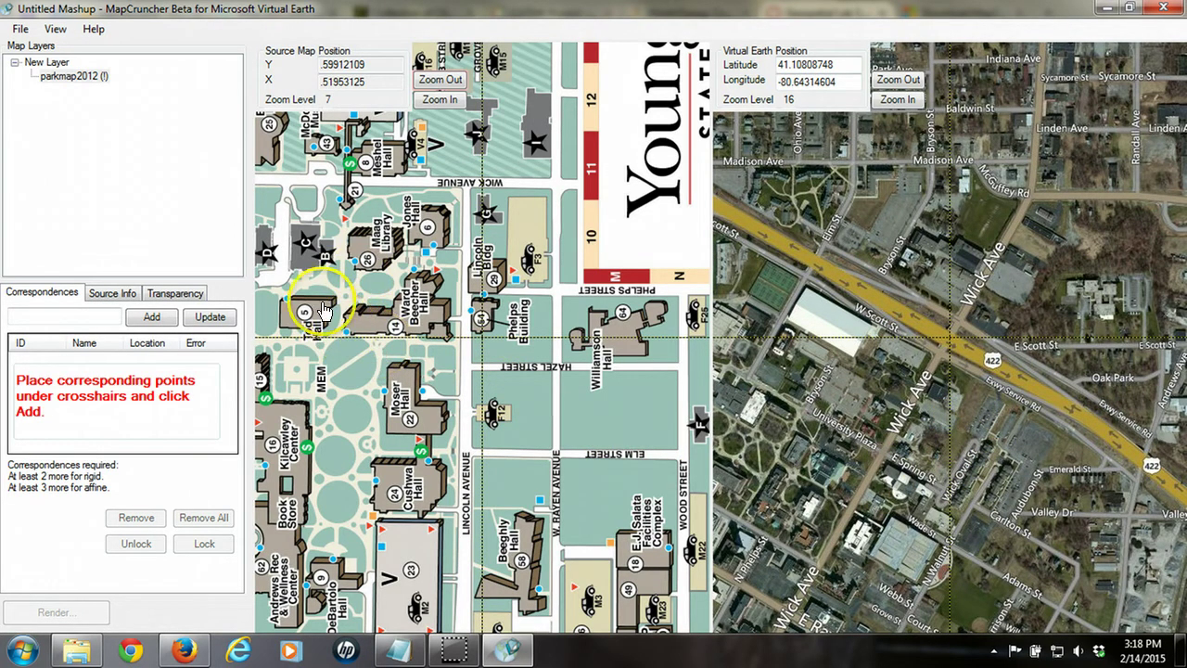
pyautogui.moveTo(310, 311); pyautogui.dragTo(540, 435)
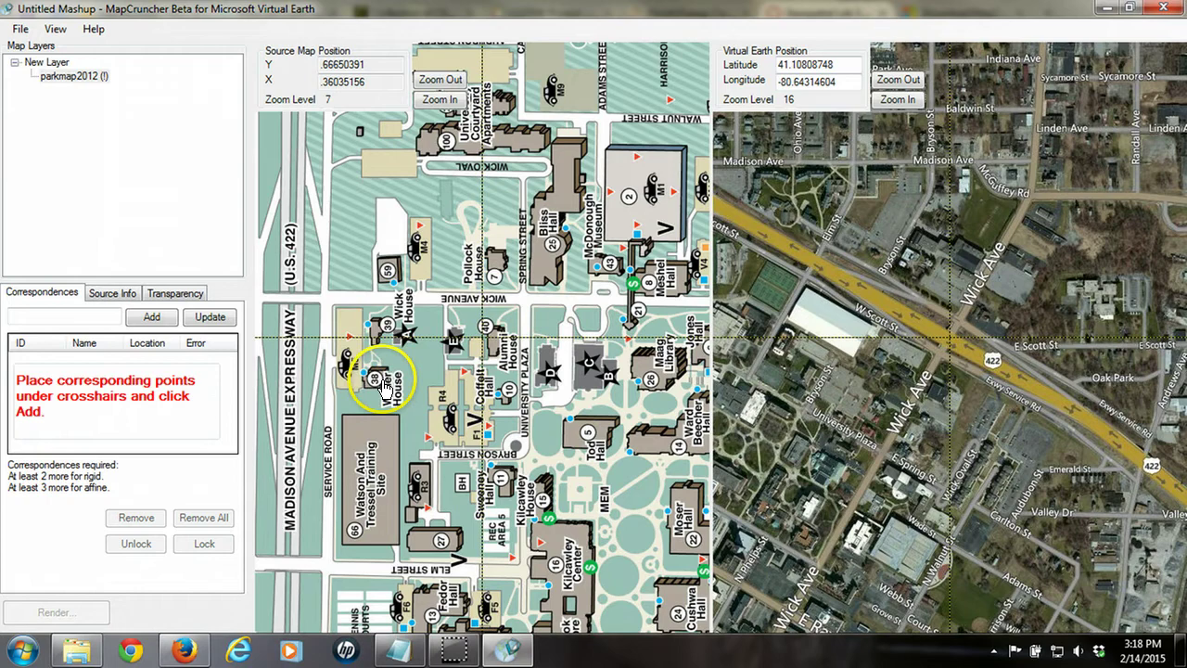
pyautogui.moveTo(385, 386); pyautogui.dragTo(522, 394)
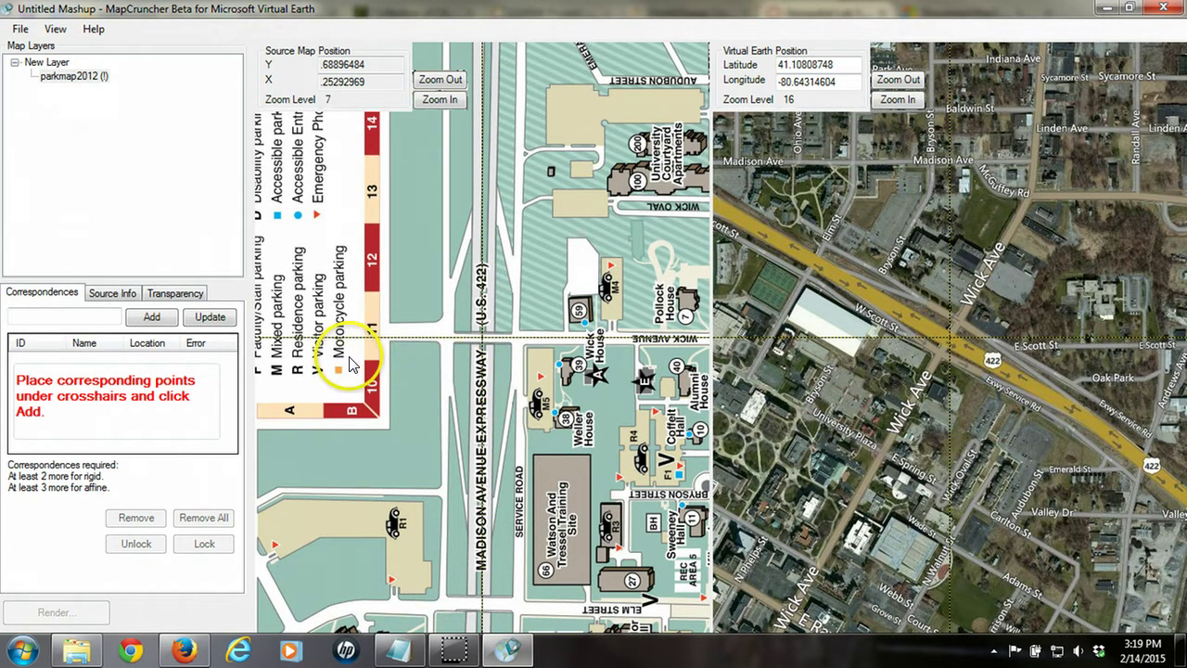
# Add Pin0 at Wick Avenue and US-422, then move the satellite view south toward West Rayen Avenue.
pyautogui.click(153, 319)
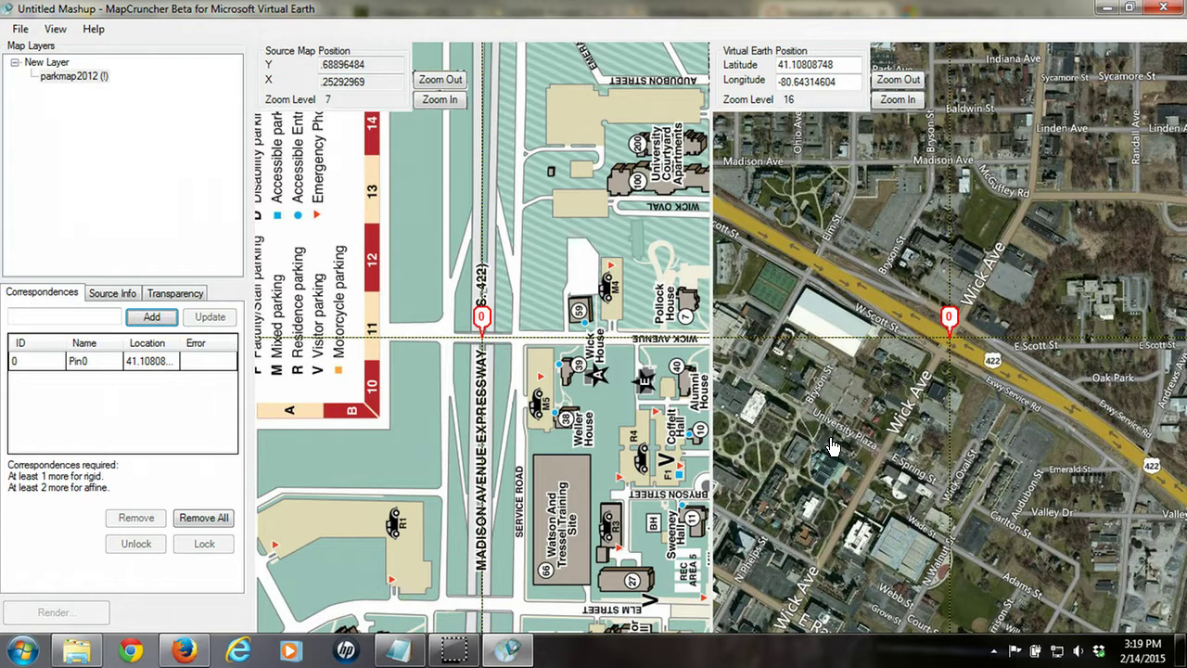
pyautogui.click(800, 423)
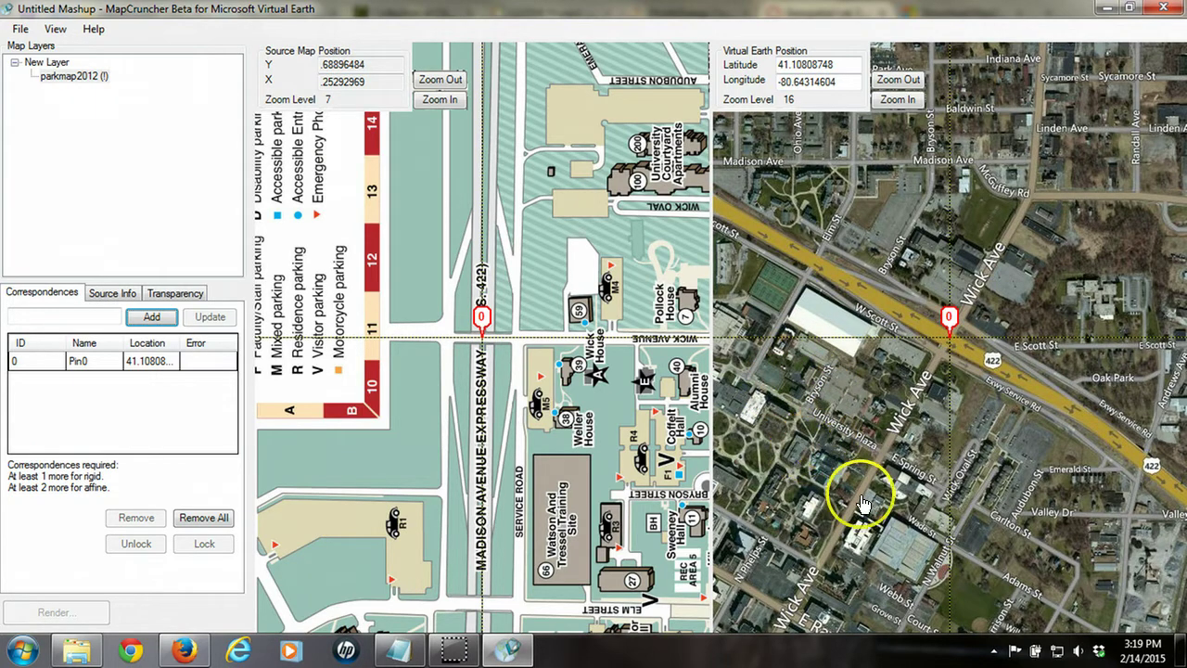
pyautogui.moveTo(896, 513); pyautogui.dragTo(953, 464)
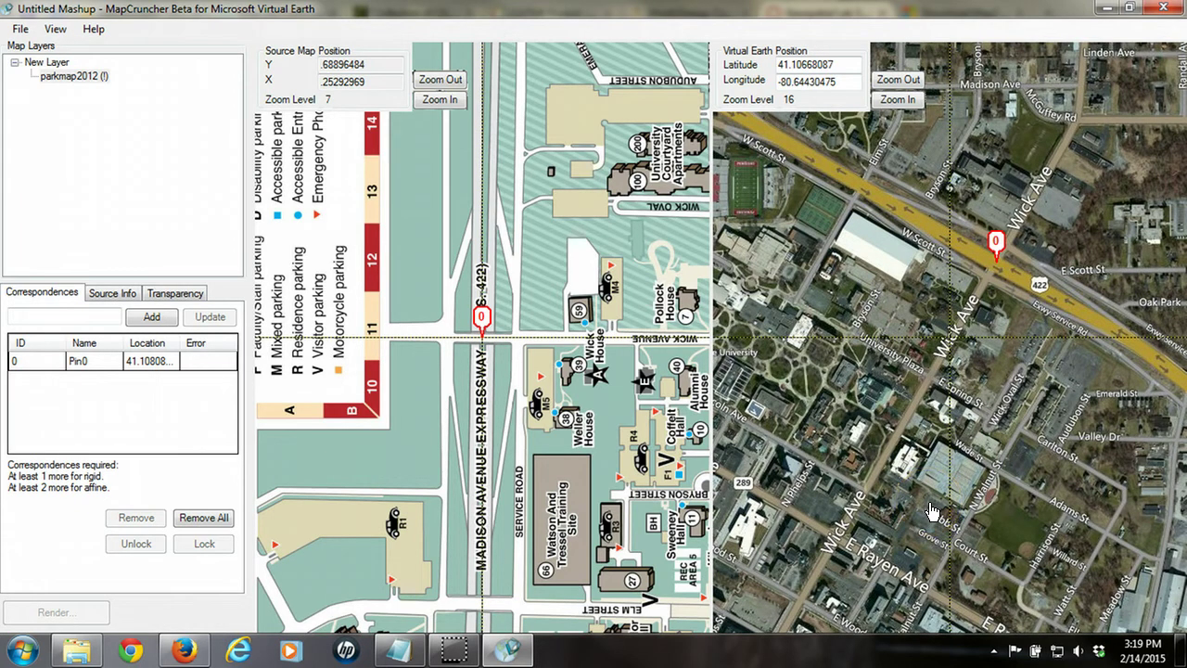
pyautogui.moveTo(933, 516); pyautogui.dragTo(983, 452)
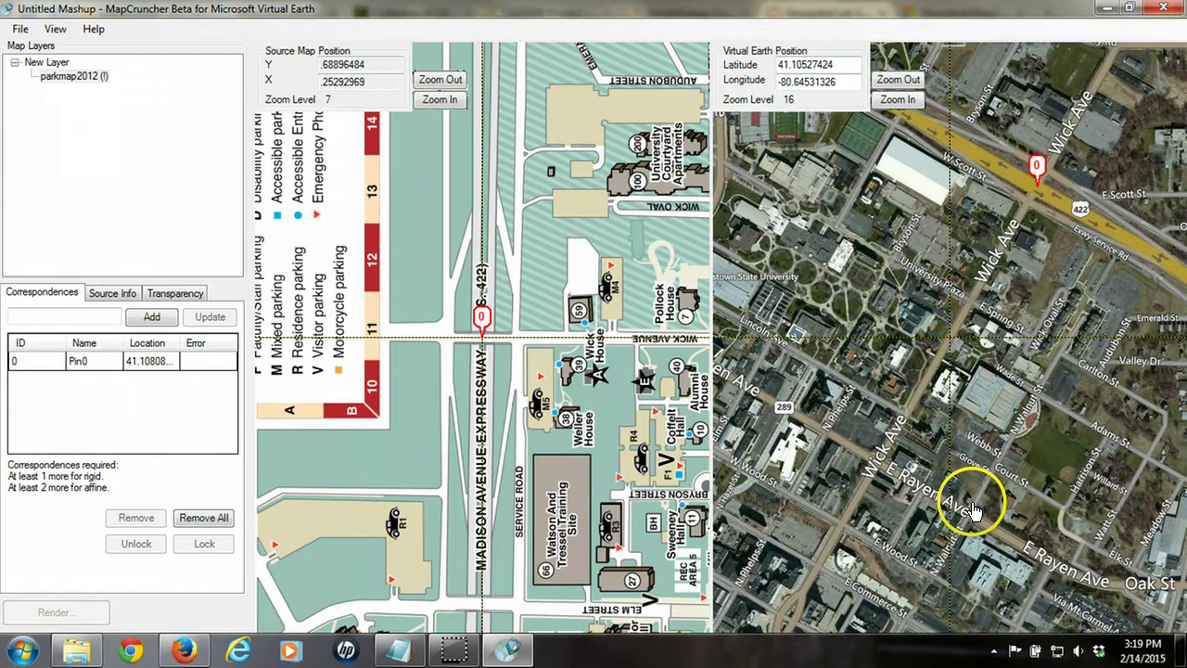
pyautogui.moveTo(973, 498)
pyautogui.mouseDown()
pyautogui.moveTo(998, 443)
pyautogui.moveTo(1020, 434)
pyautogui.mouseUp()
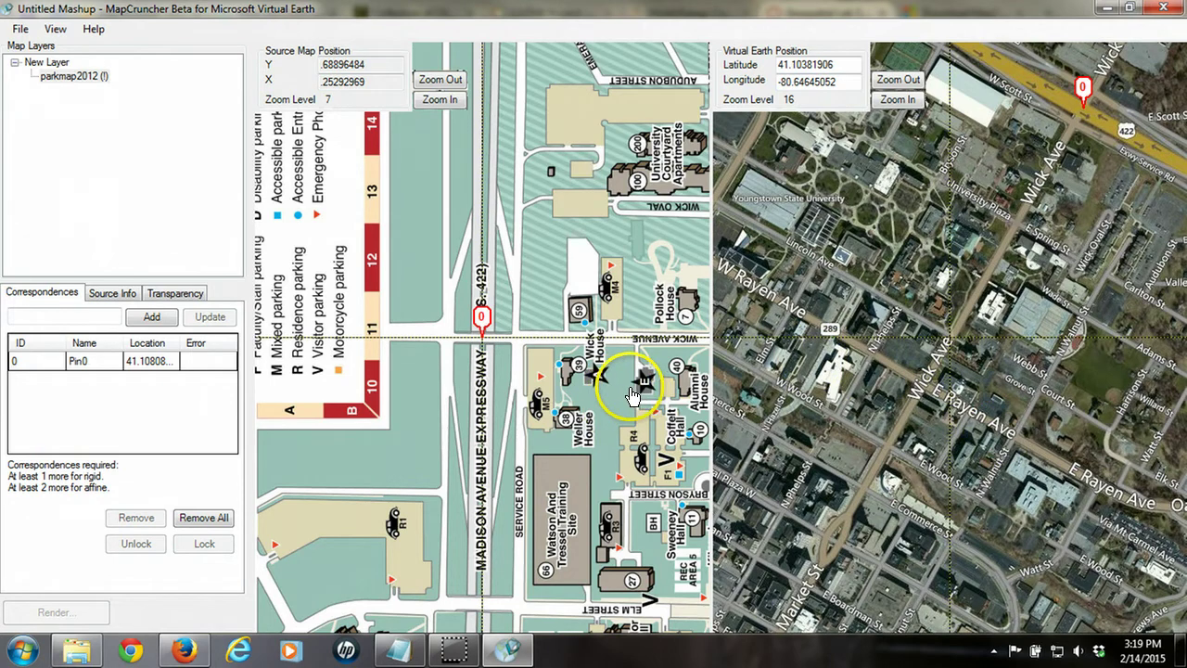
# Pan the campus map east toward Phelps Street to center the matching point.
pyautogui.moveTo(618, 394); pyautogui.dragTo(518, 393)
pyautogui.moveTo(649, 407); pyautogui.dragTo(541, 392)
pyautogui.moveTo(647, 429); pyautogui.dragTo(484, 376)
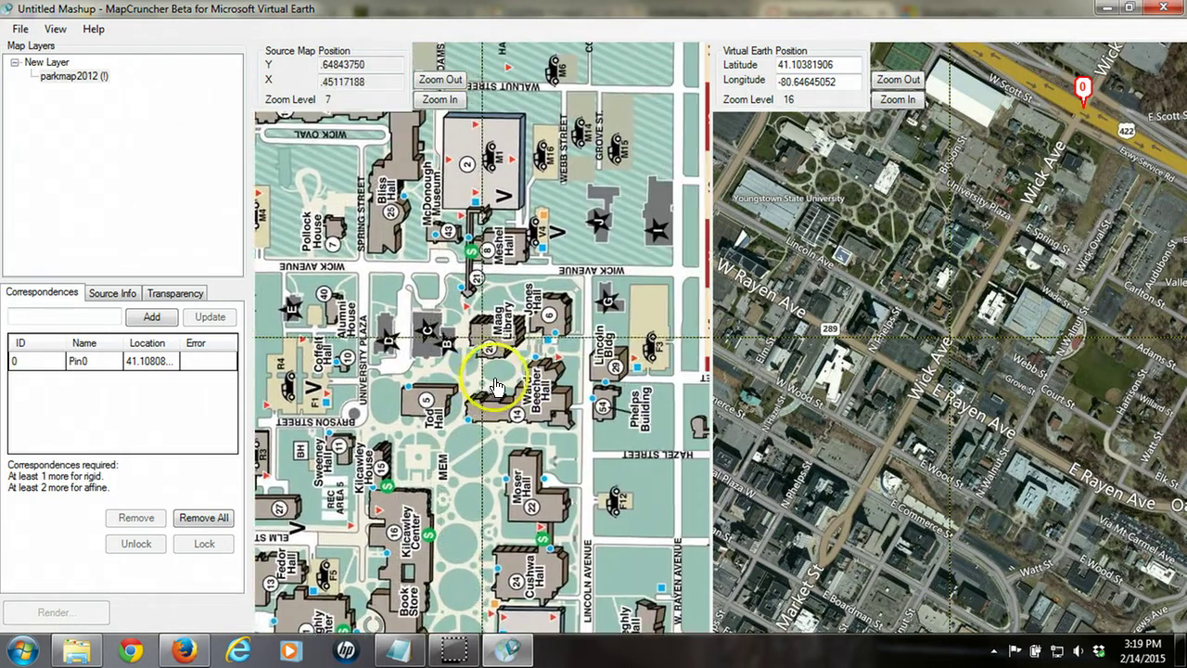
pyautogui.moveTo(686, 405); pyautogui.dragTo(598, 408)
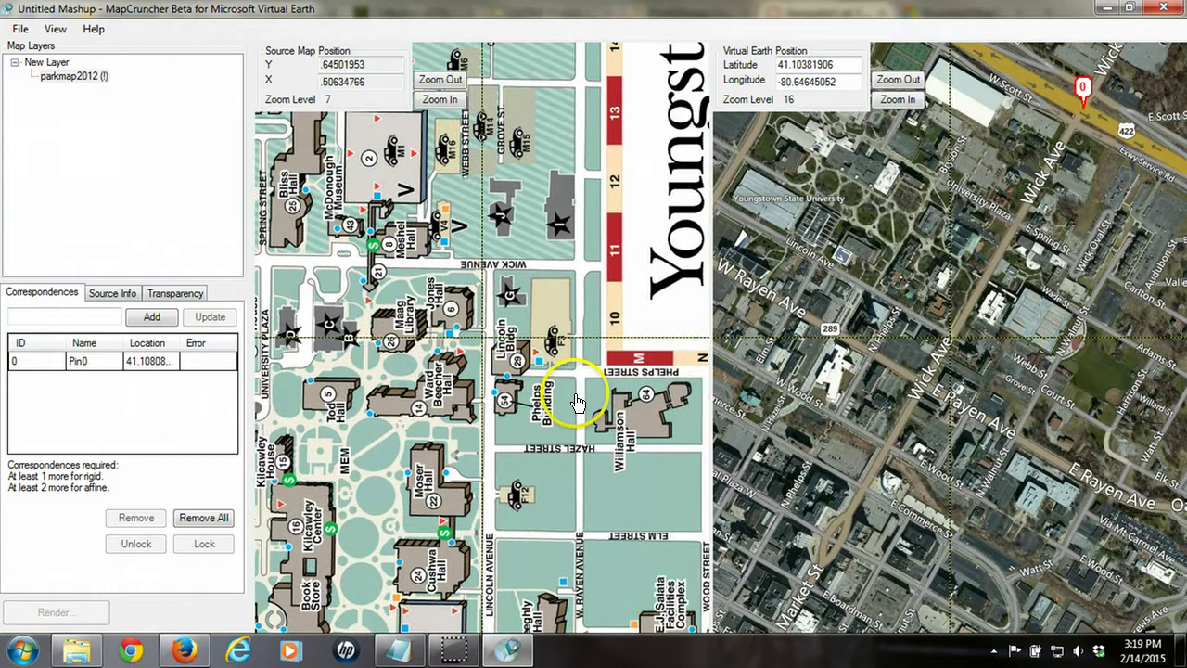
pyautogui.moveTo(576, 400); pyautogui.dragTo(562, 471)
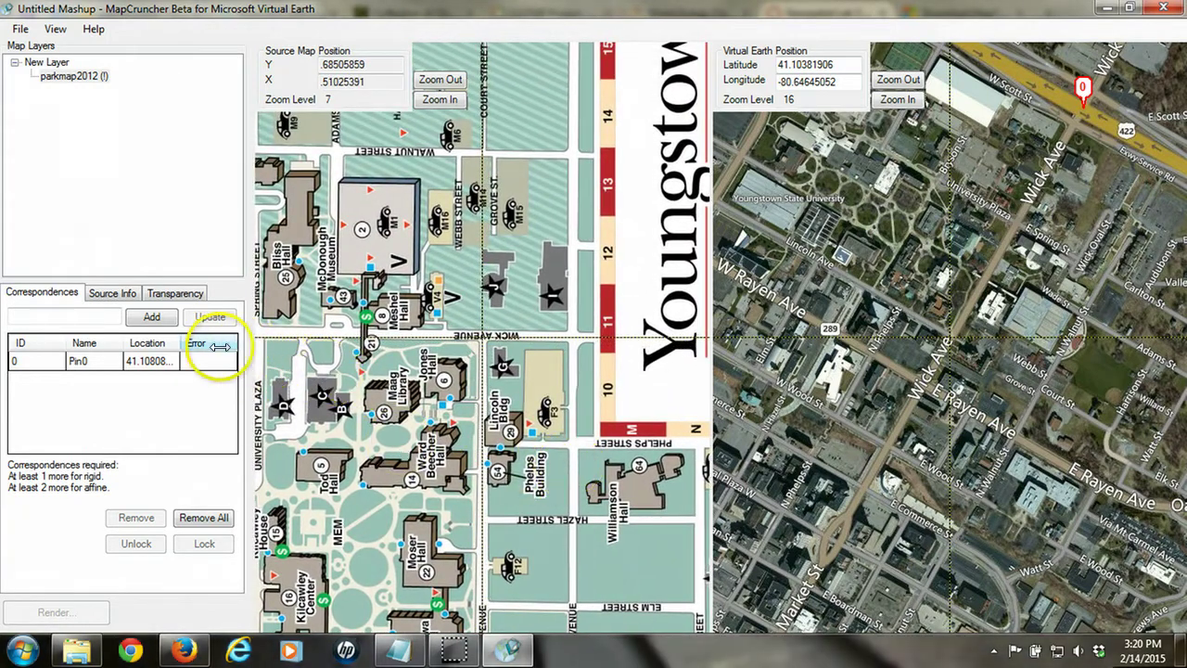
# Add Pin1 at the crosshairs and pan the satellite view west to Fifth Avenue.
pyautogui.click(151, 318)
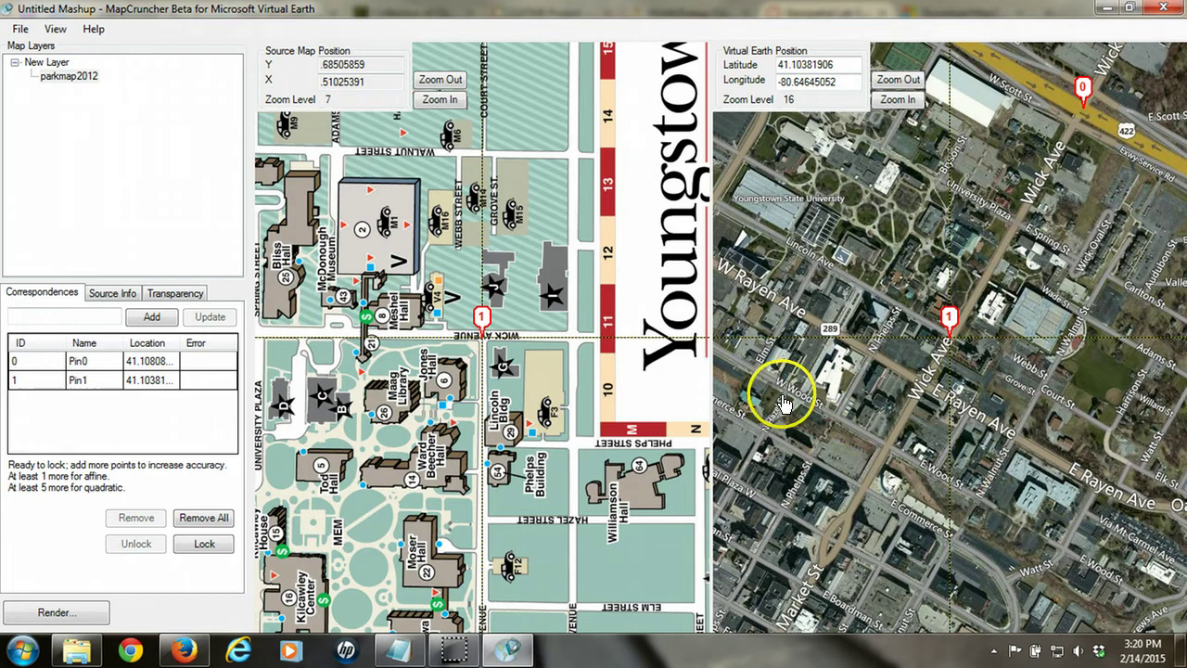
pyautogui.moveTo(776, 392); pyautogui.dragTo(870, 449)
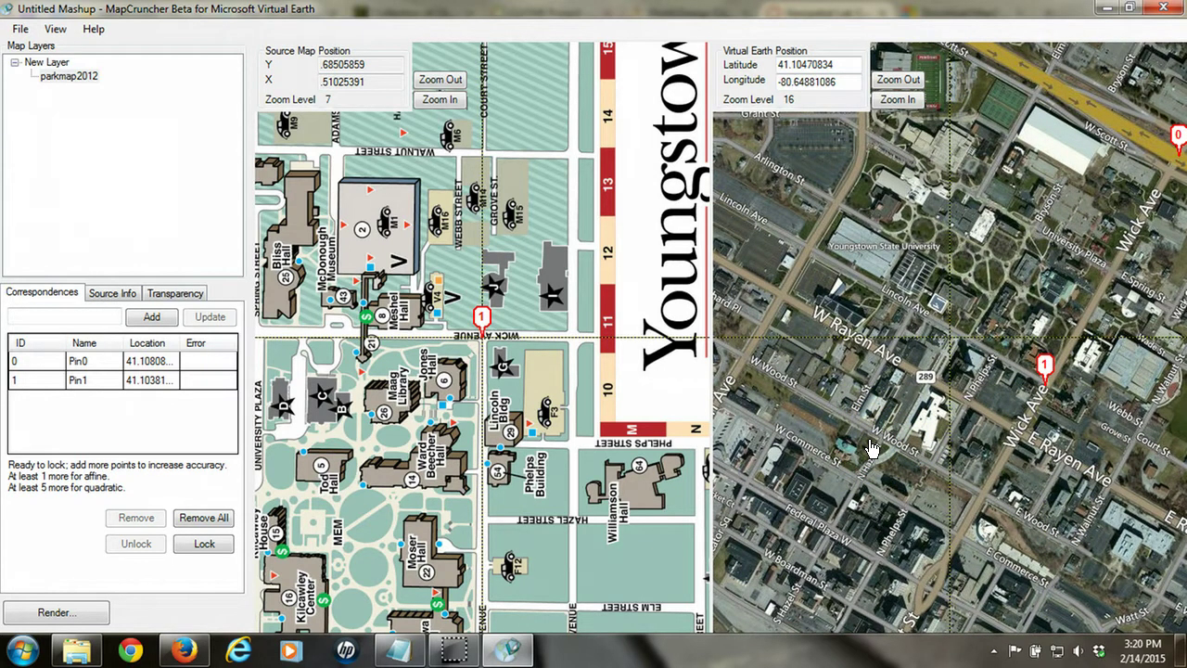
pyautogui.moveTo(840, 390); pyautogui.dragTo(942, 454)
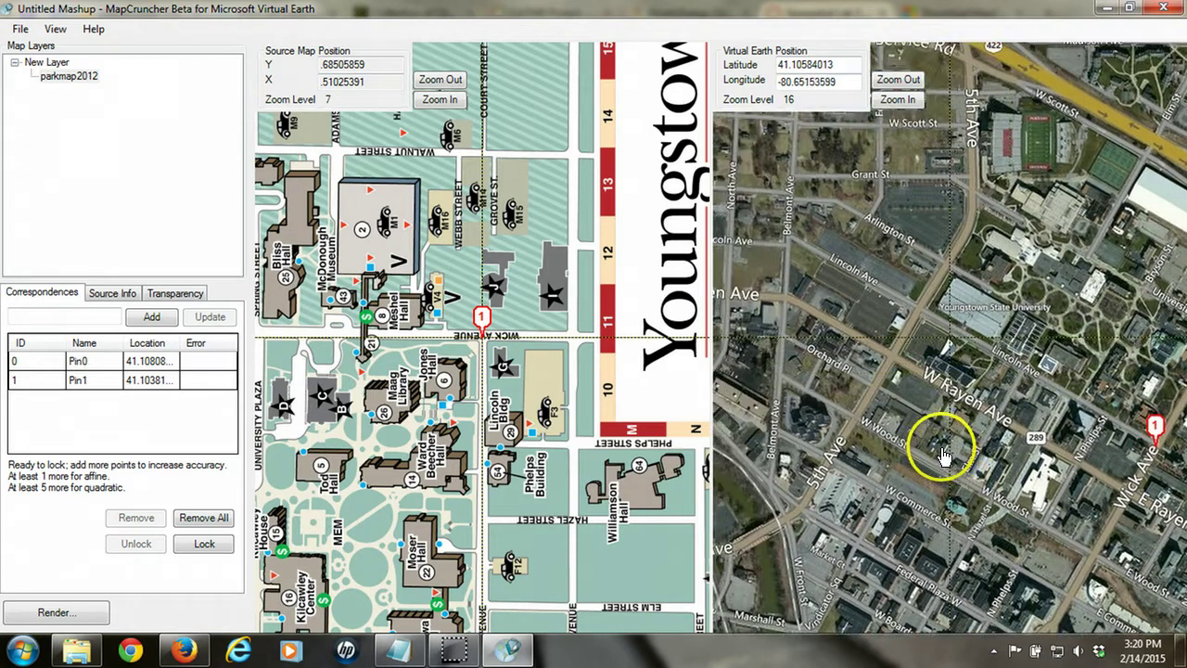
pyautogui.moveTo(838, 401); pyautogui.dragTo(868, 436)
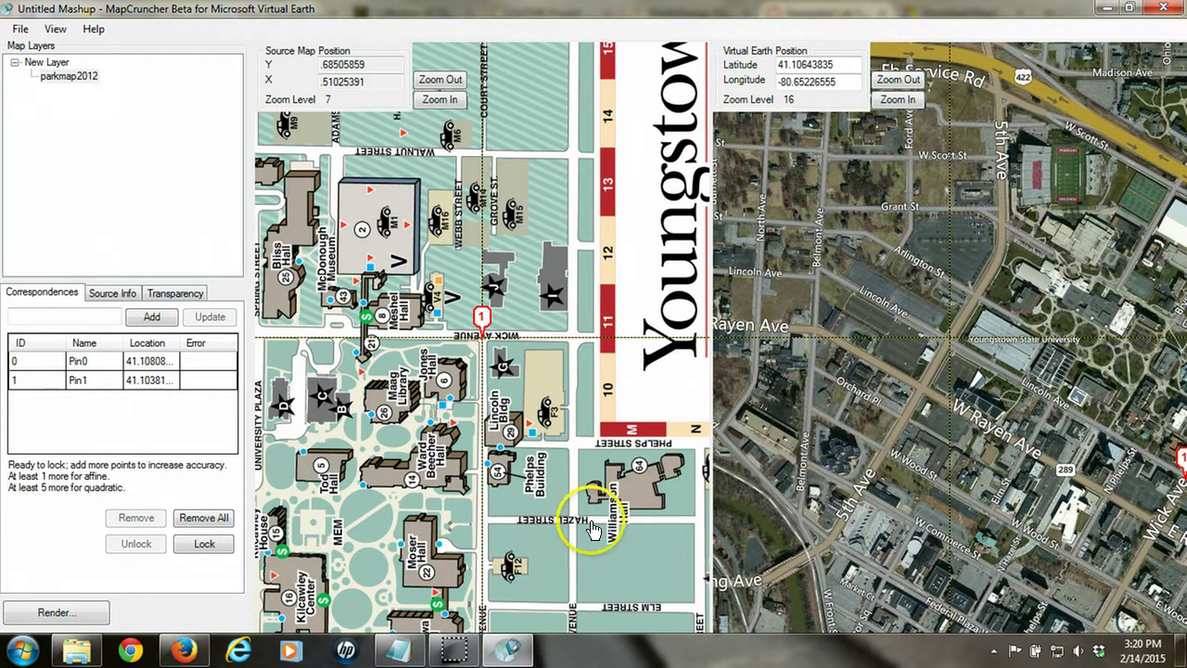
# Pan the campus map south past Beeghly Hall to the matching Fifth Avenue corner.
pyautogui.moveTo(588, 510); pyautogui.dragTo(594, 410)
pyautogui.moveTo(548, 548); pyautogui.dragTo(543, 462)
pyautogui.moveTo(525, 527); pyautogui.dragTo(516, 440)
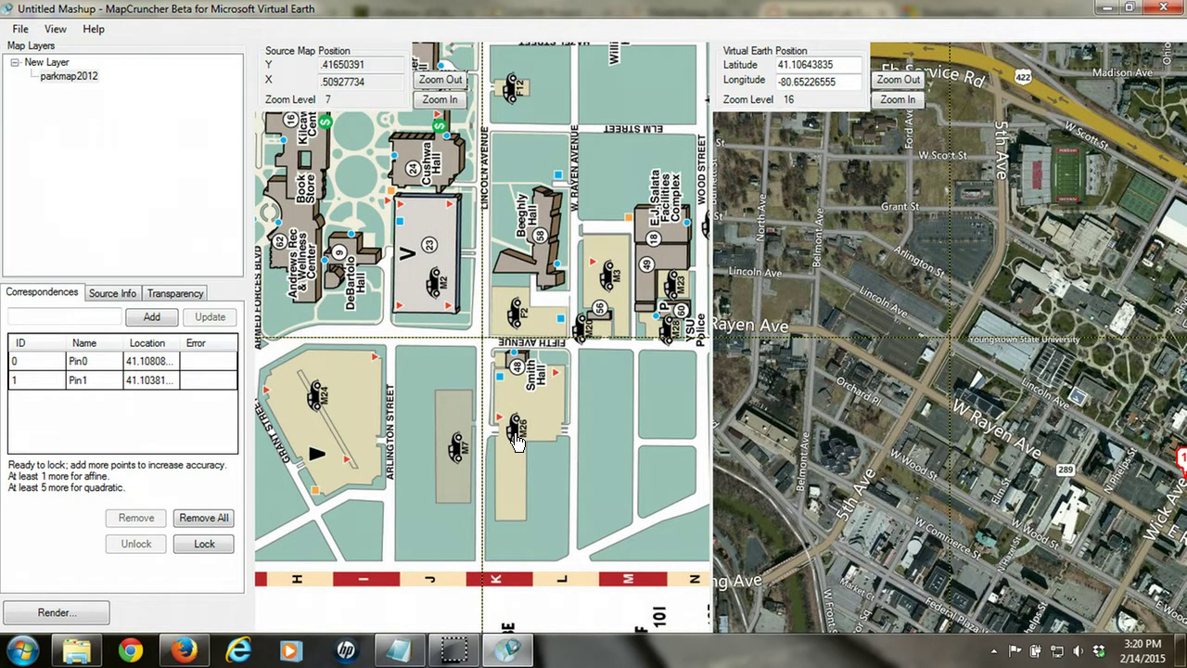
# Add Pin2, then match both maps at Fifth Avenue and Scott Street and add Pin3.
pyautogui.click(151, 316)
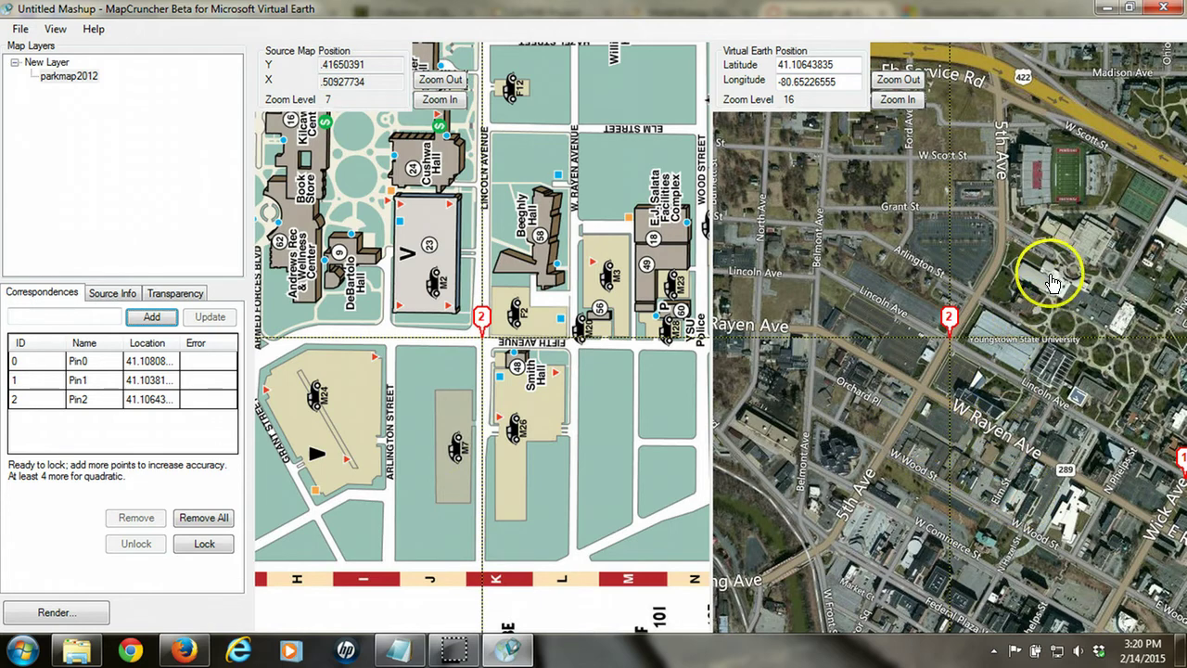
pyautogui.moveTo(1028, 287); pyautogui.dragTo(988, 485)
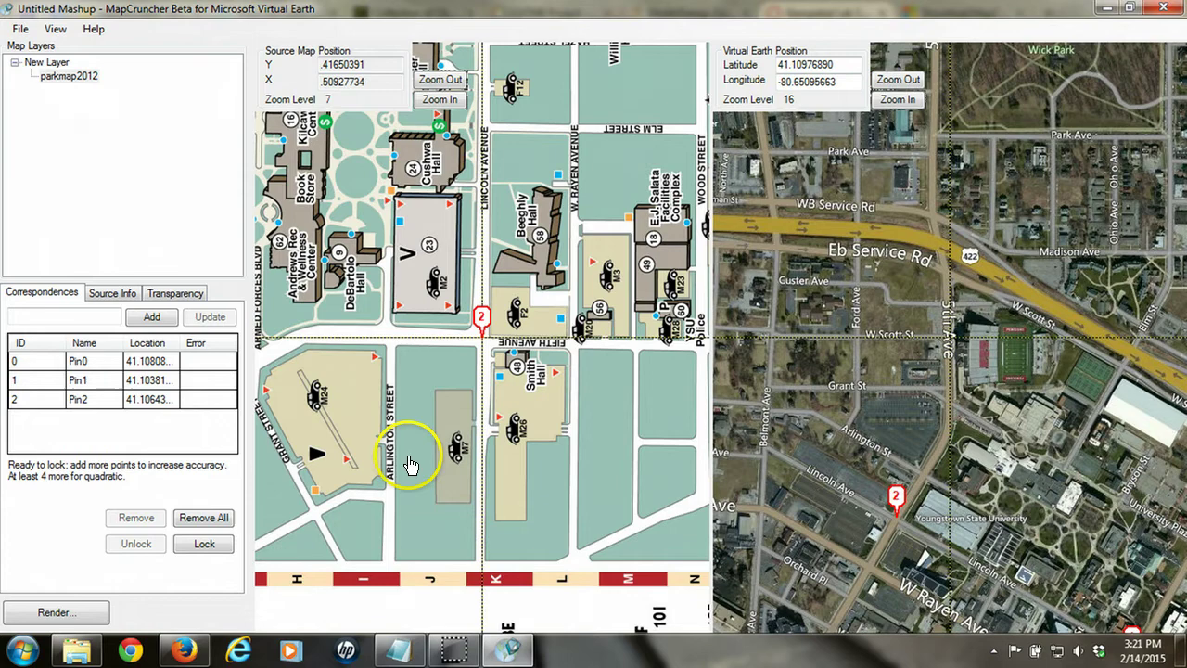
pyautogui.moveTo(339, 456); pyautogui.dragTo(522, 422)
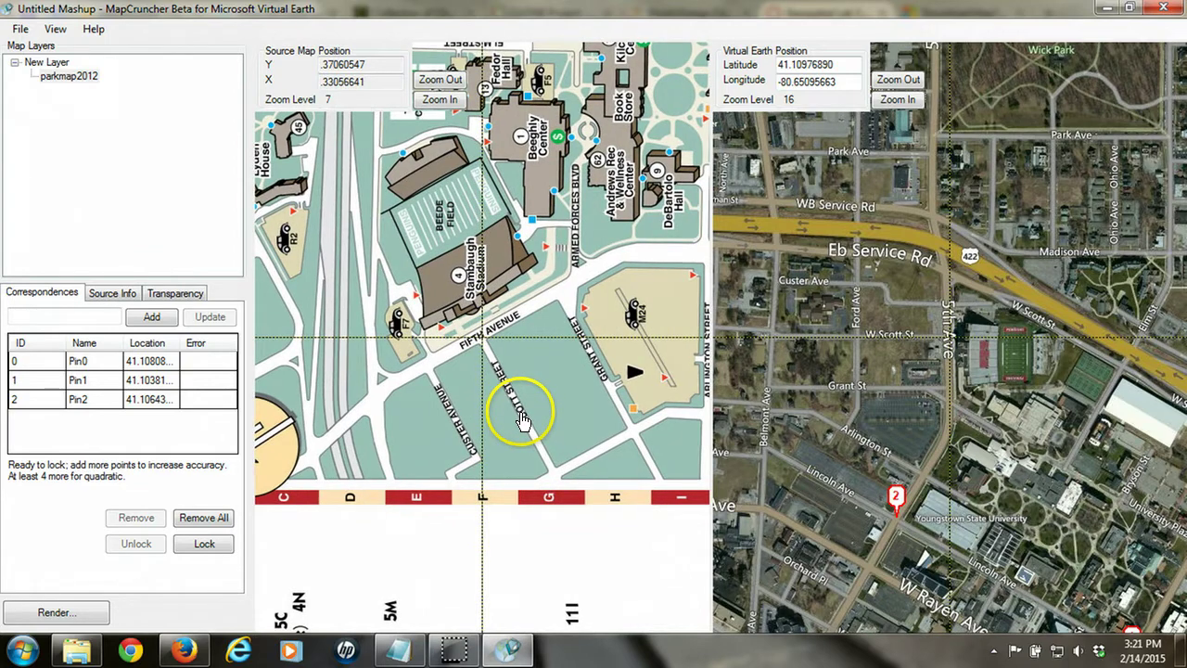
pyautogui.click(154, 318)
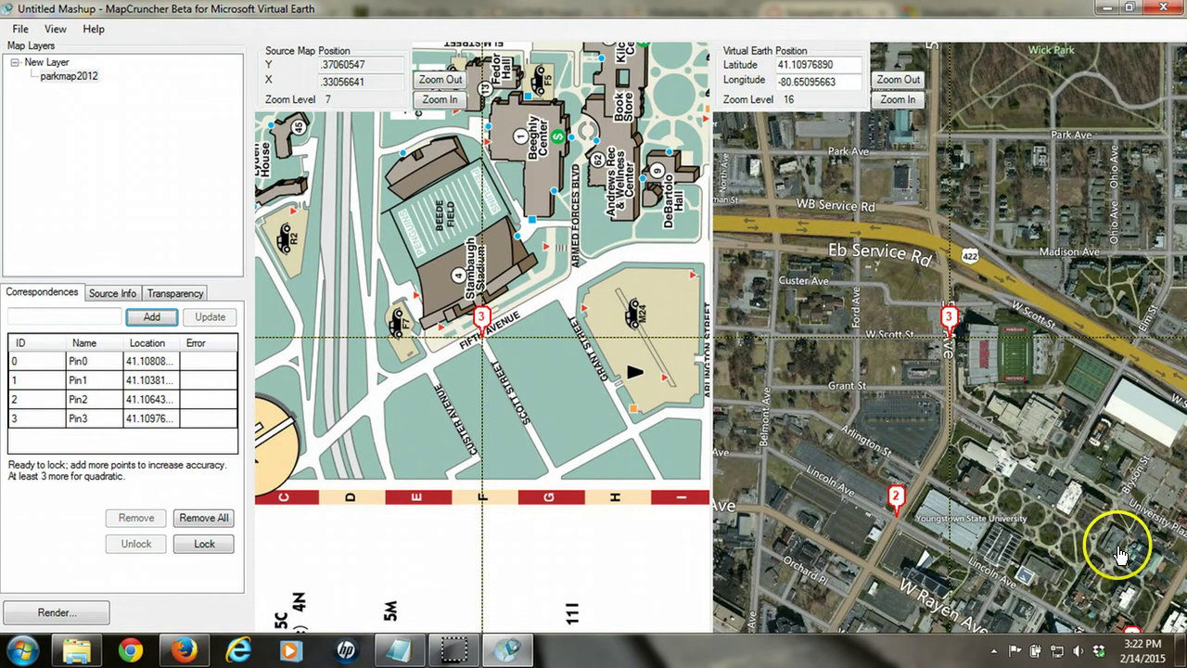
# Match both maps at Kilcawley Center, add it as Pin4, and lock the campus map.
pyautogui.moveTo(1110, 541); pyautogui.dragTo(1067, 487)
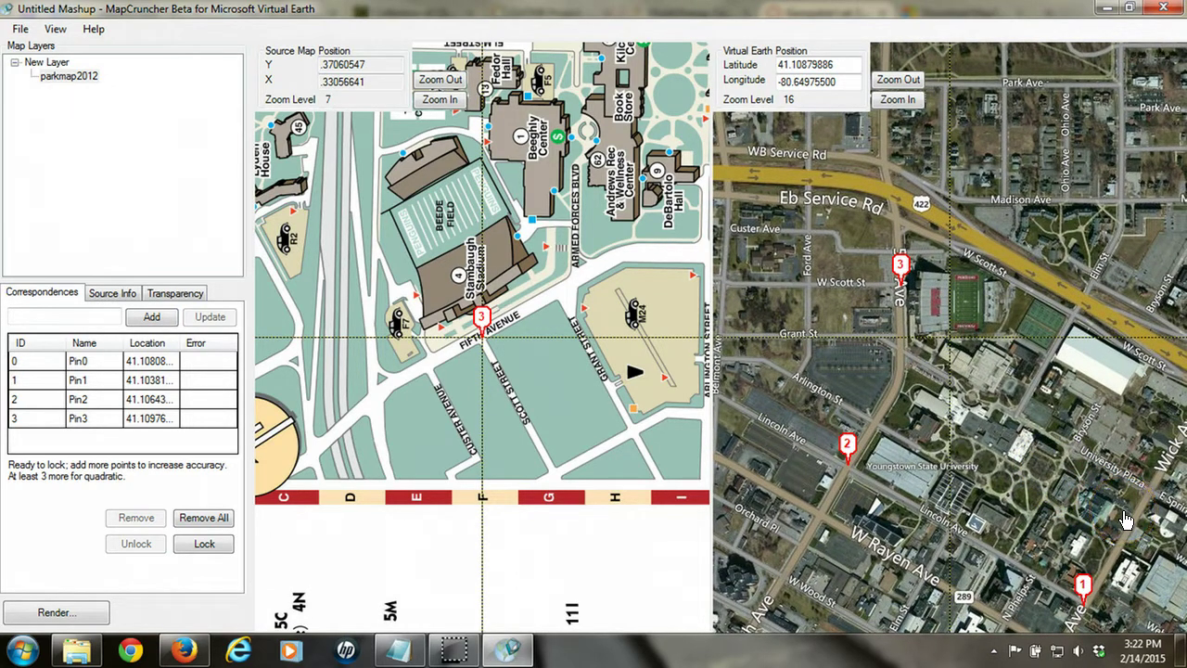
pyautogui.moveTo(1125, 519); pyautogui.dragTo(1084, 475)
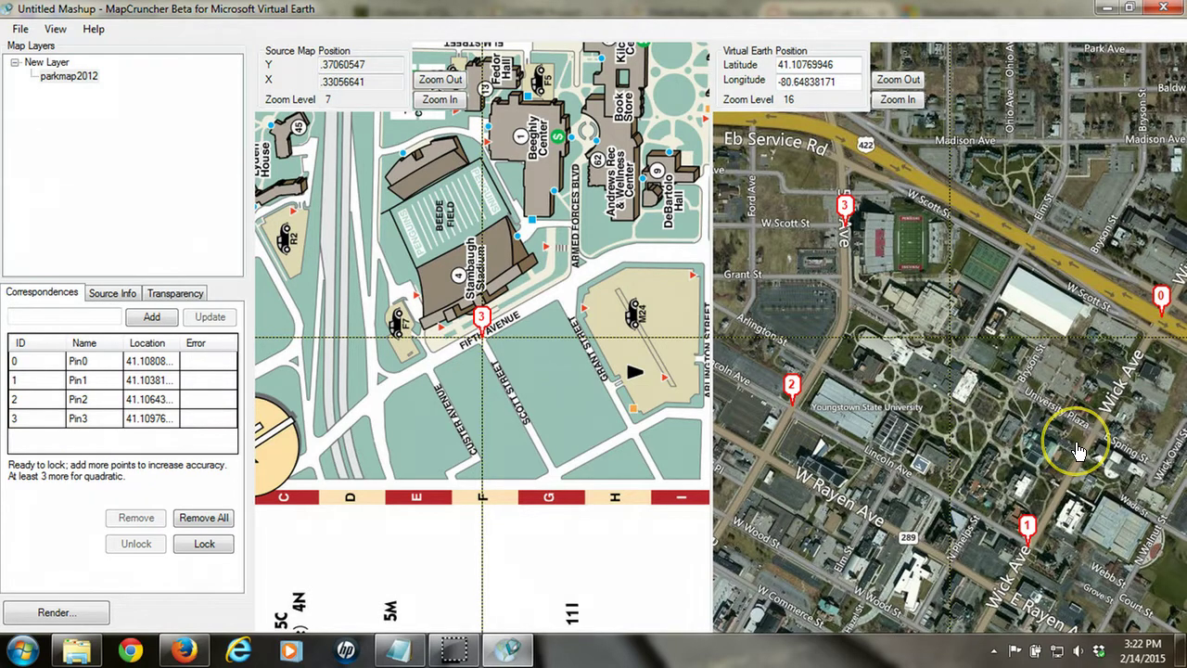
pyautogui.moveTo(1102, 467); pyautogui.dragTo(1093, 447)
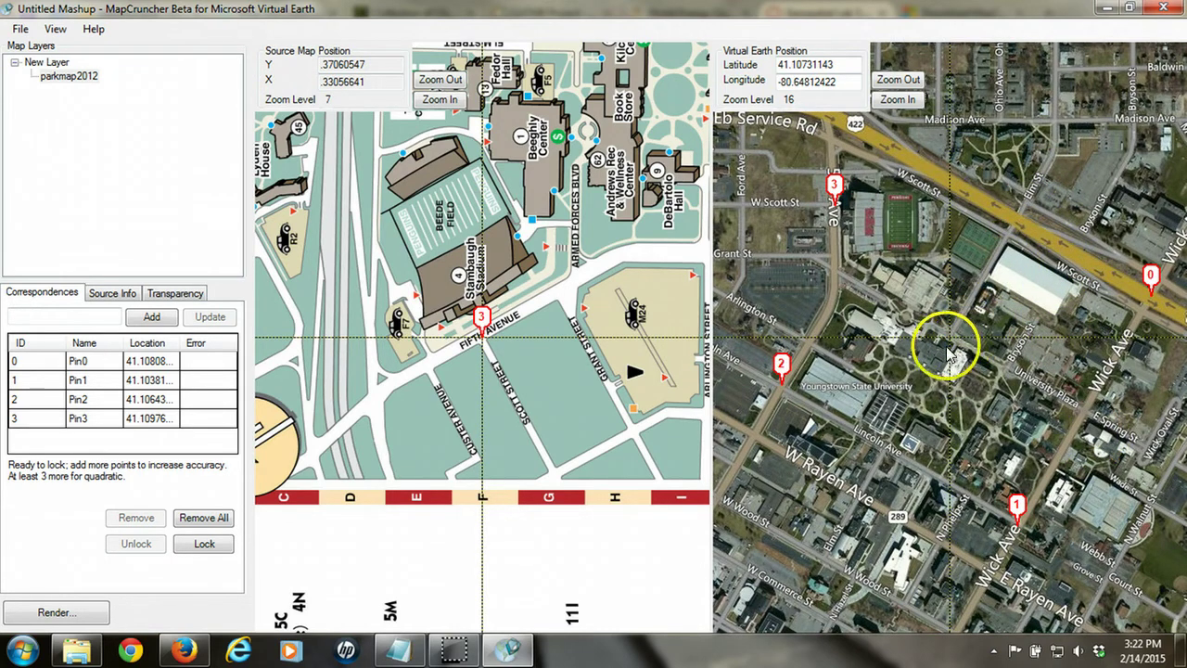
pyautogui.moveTo(973, 354); pyautogui.dragTo(973, 359)
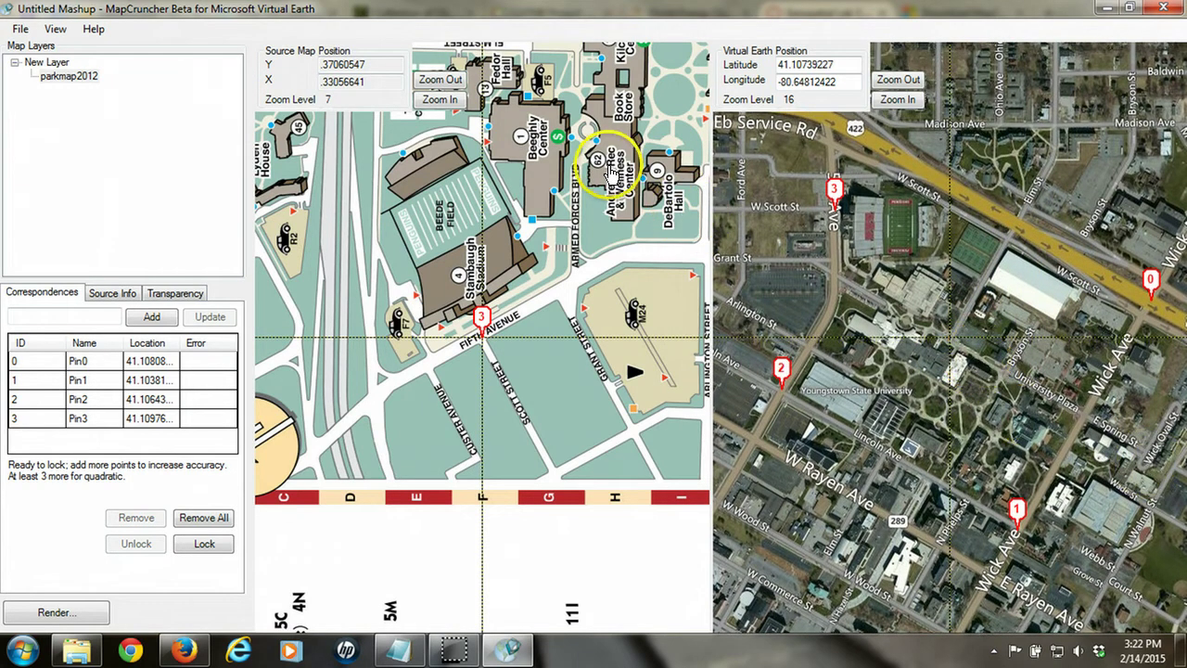
pyautogui.moveTo(597, 167); pyautogui.dragTo(517, 467)
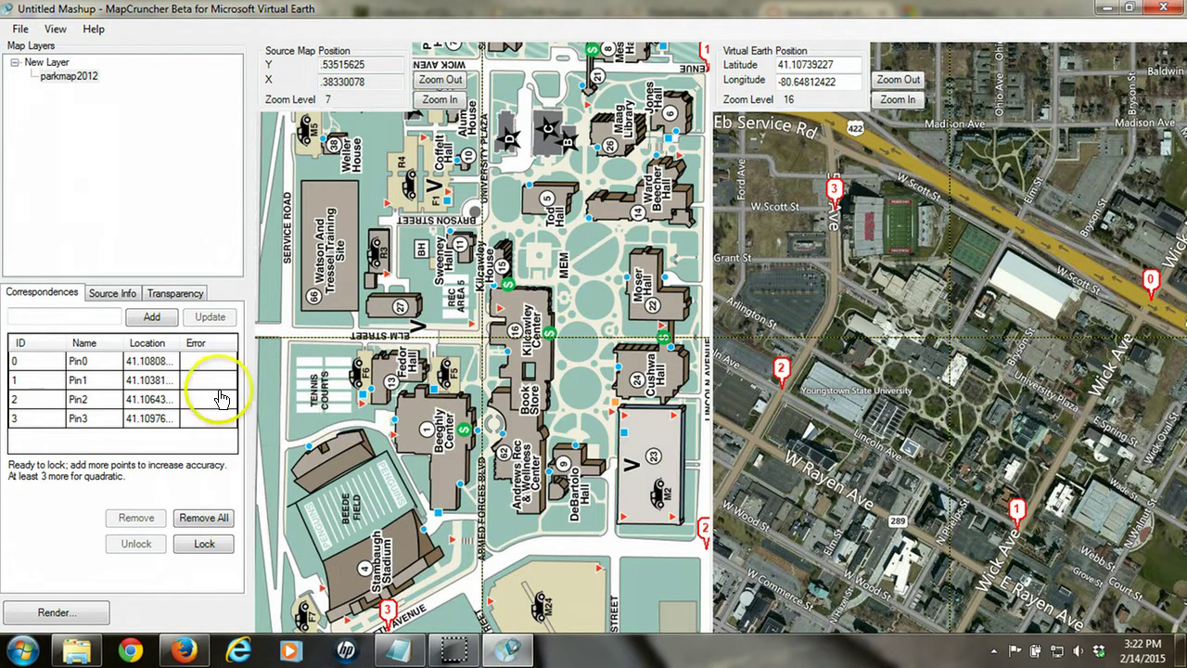
pyautogui.click(152, 317)
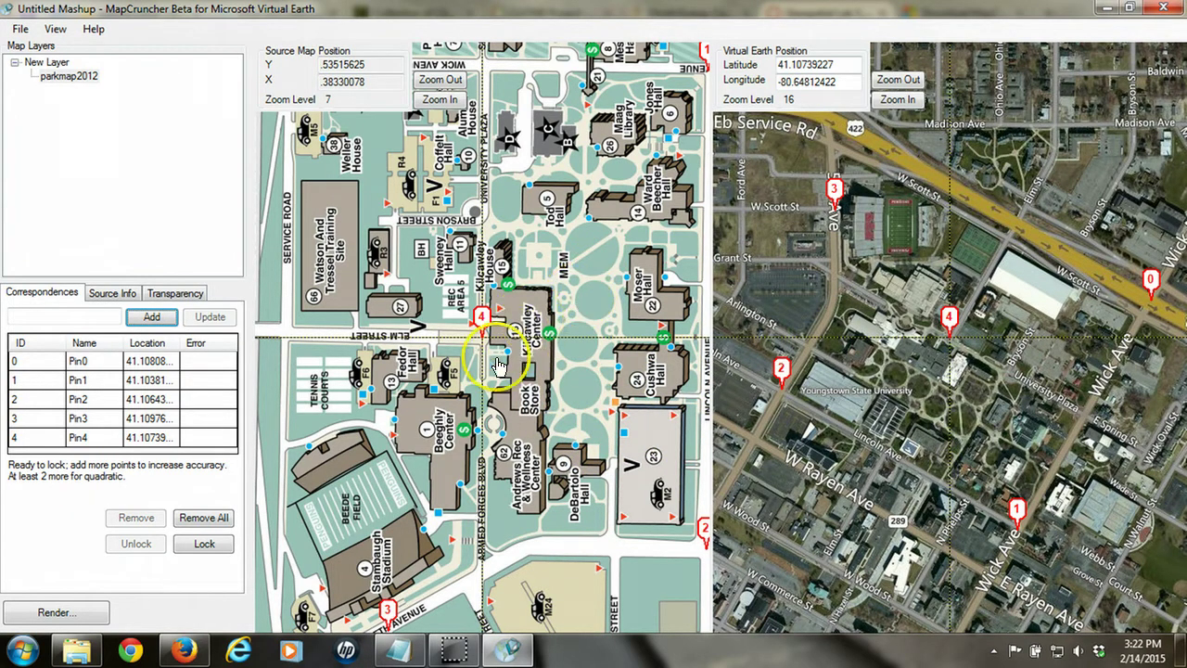
pyautogui.click(208, 547)
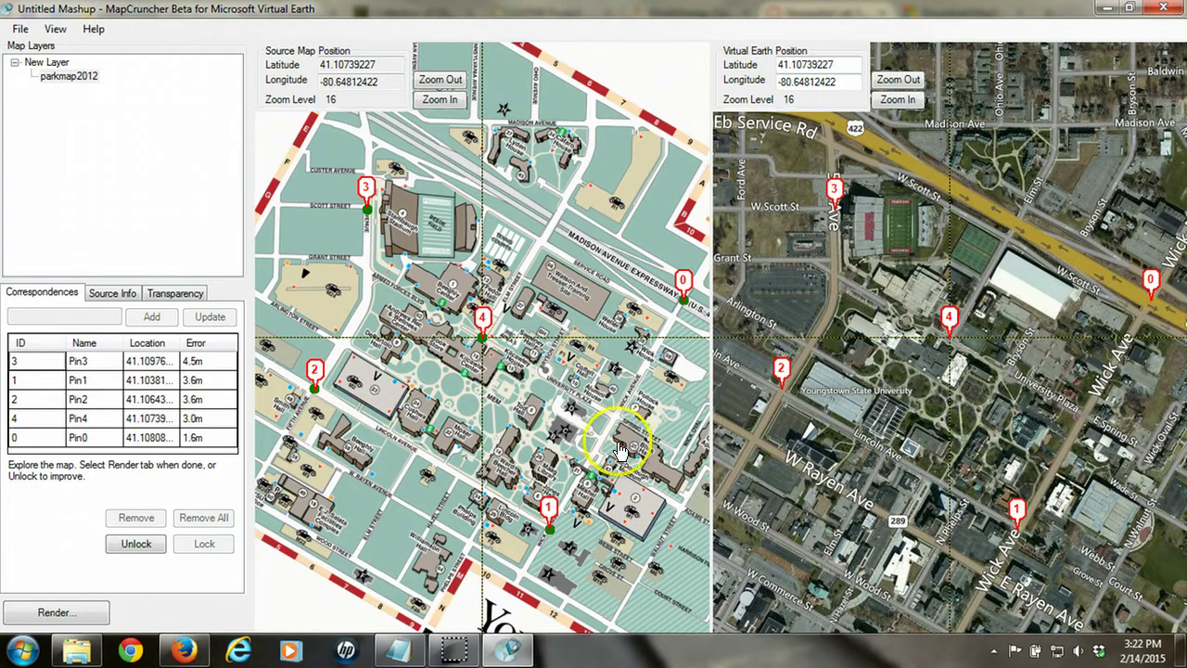
pyautogui.click(454, 83)
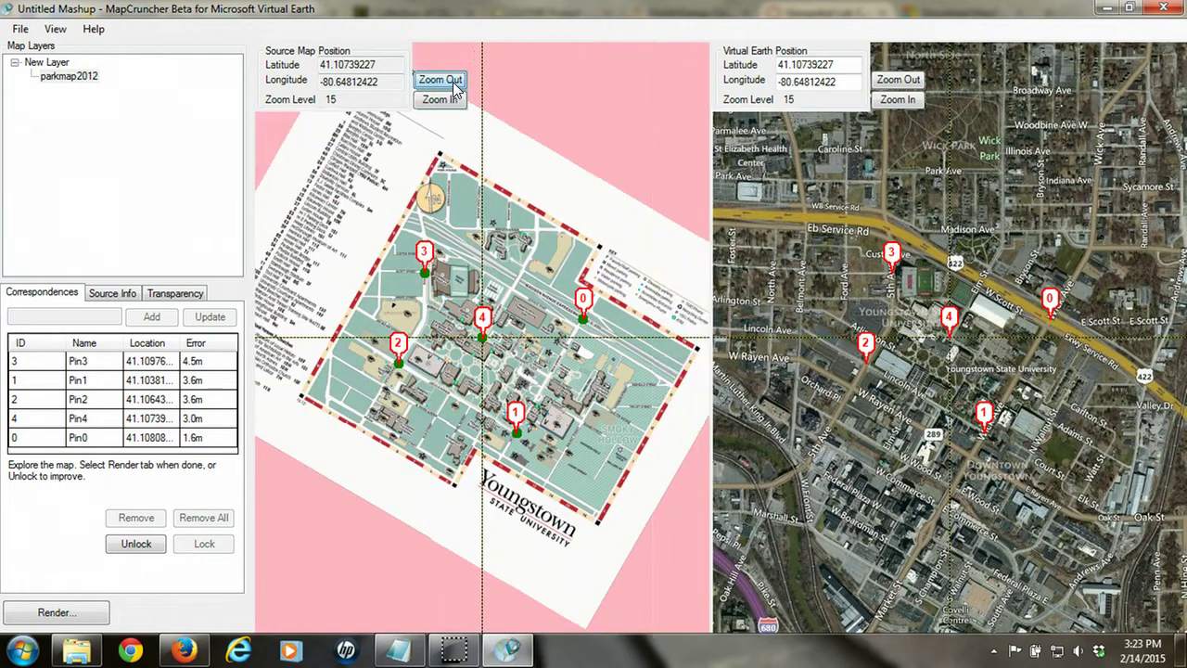
pyautogui.click(451, 84)
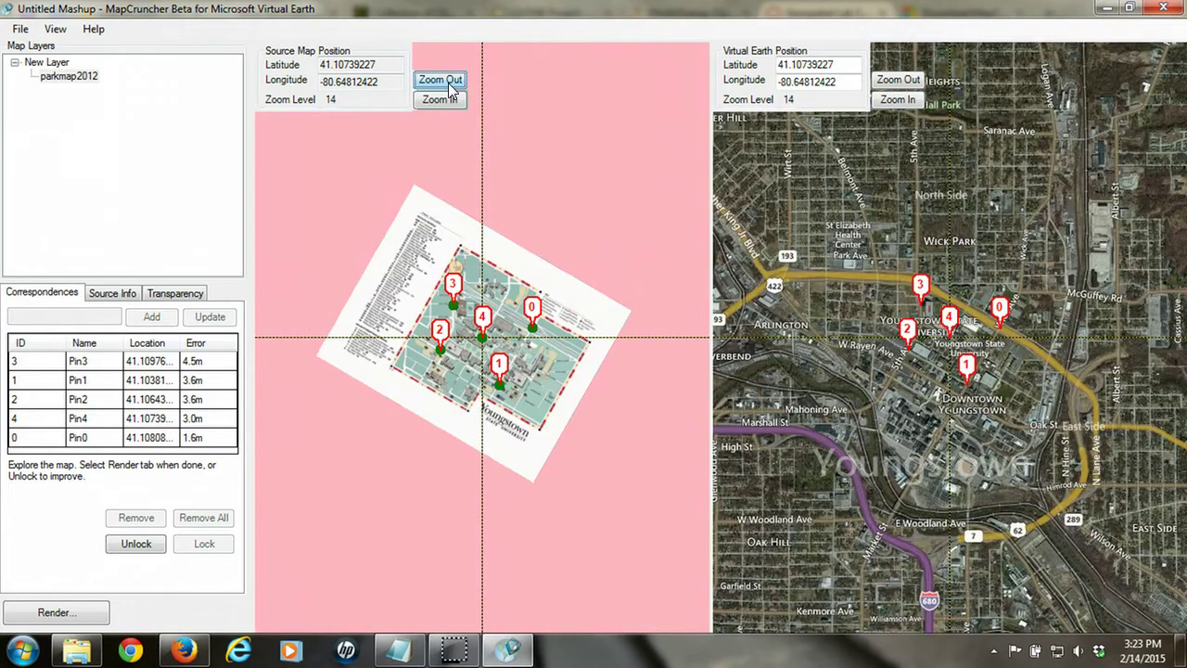
pyautogui.click(441, 100)
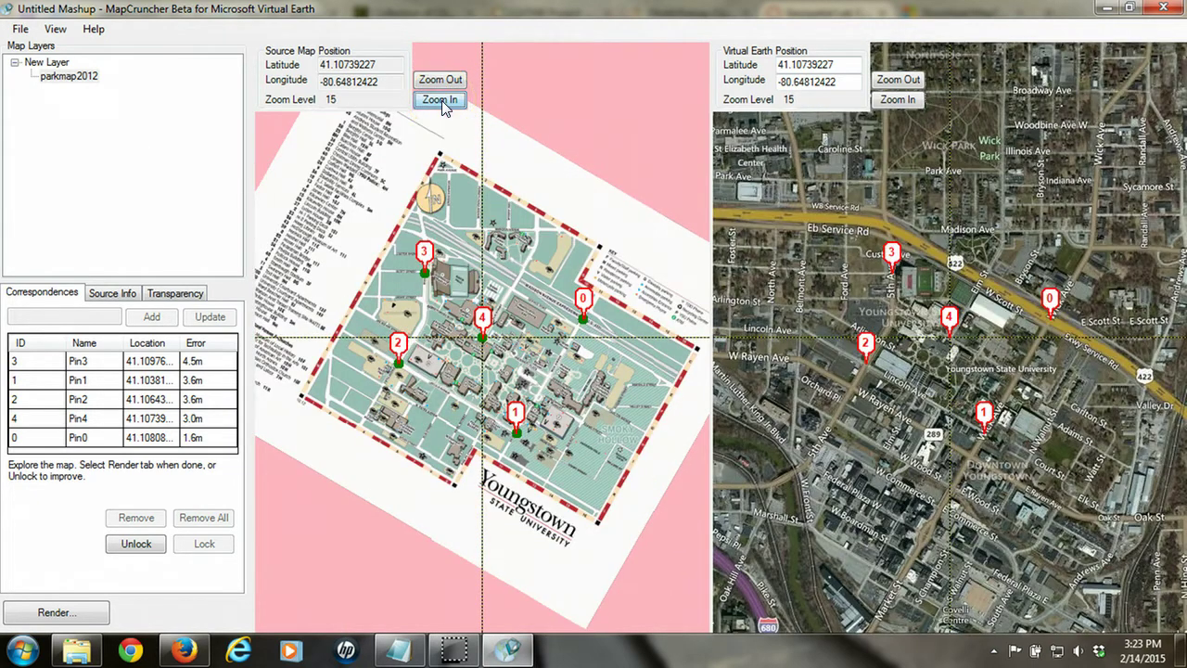
pyautogui.click(442, 100)
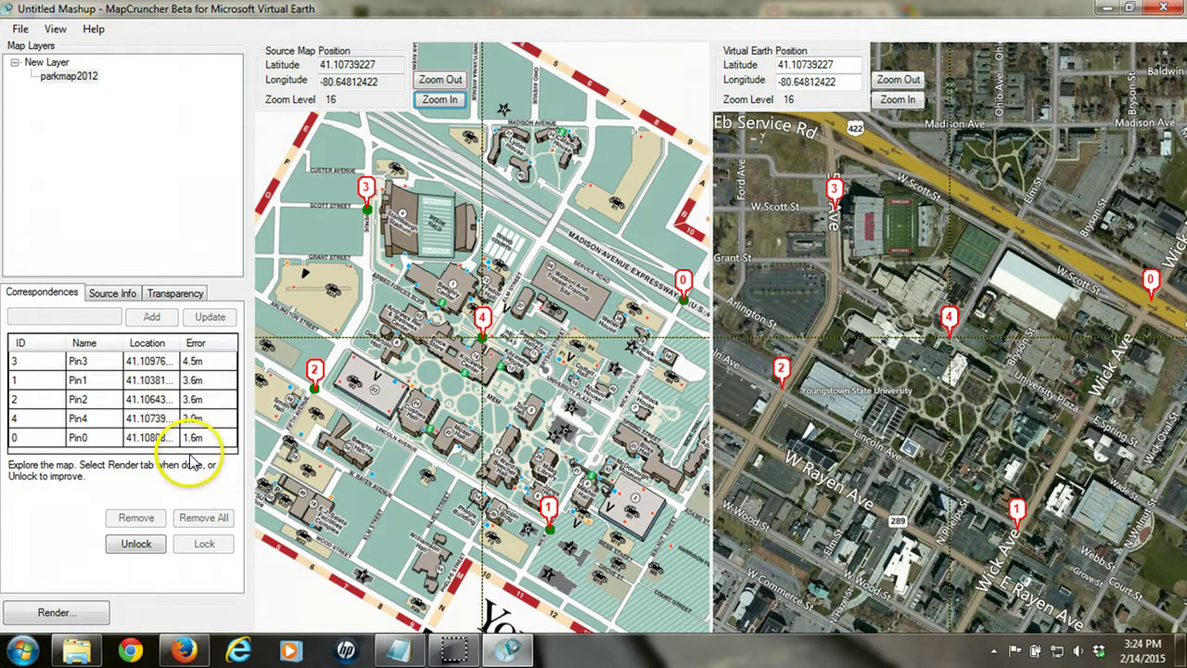
# Unlock, match both maps near University Plaza, add Pin5, and relock with six pins.
pyautogui.click(136, 545)
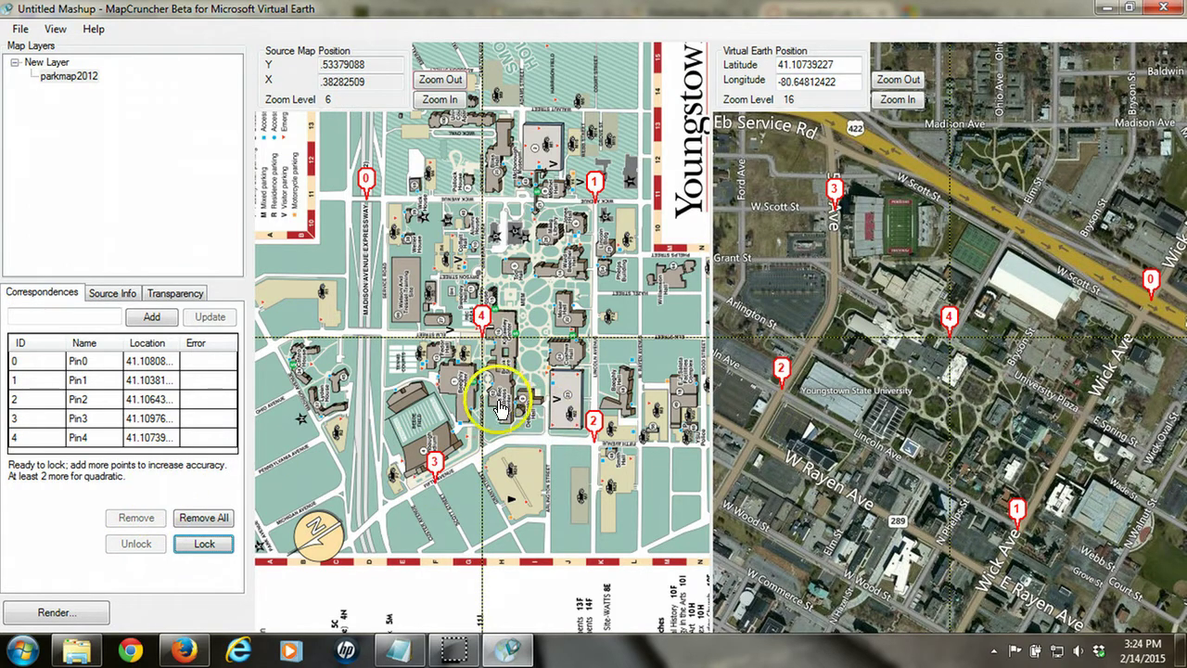
pyautogui.moveTo(861, 445); pyautogui.dragTo(839, 407)
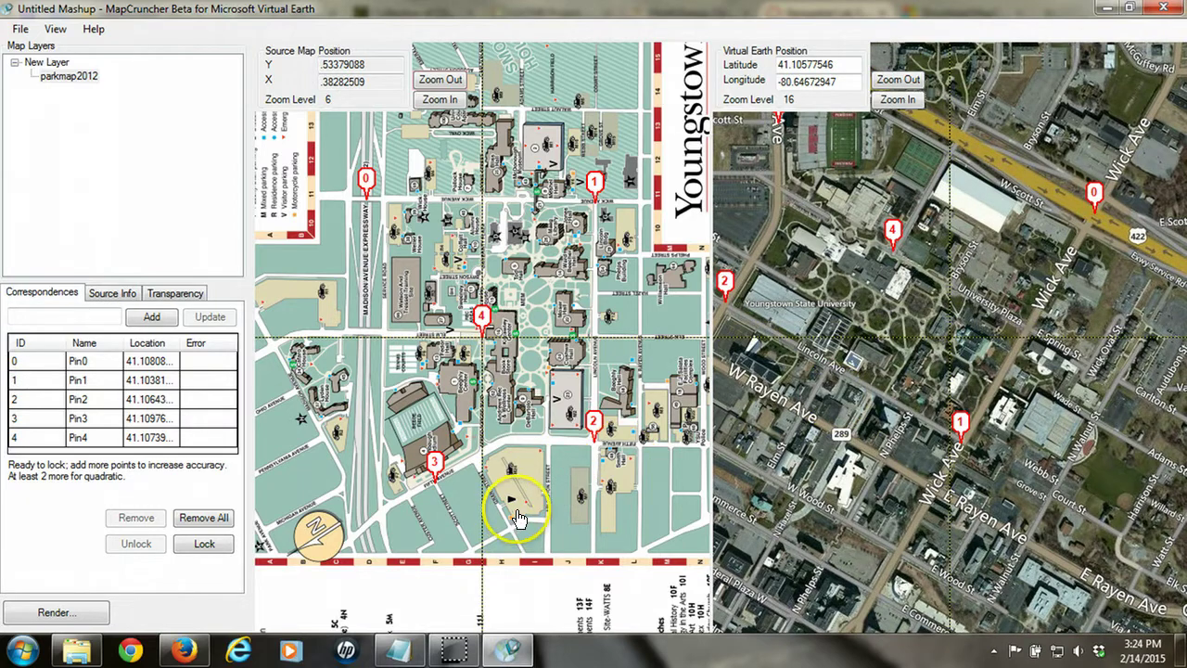
pyautogui.moveTo(545, 531); pyautogui.dragTo(595, 545)
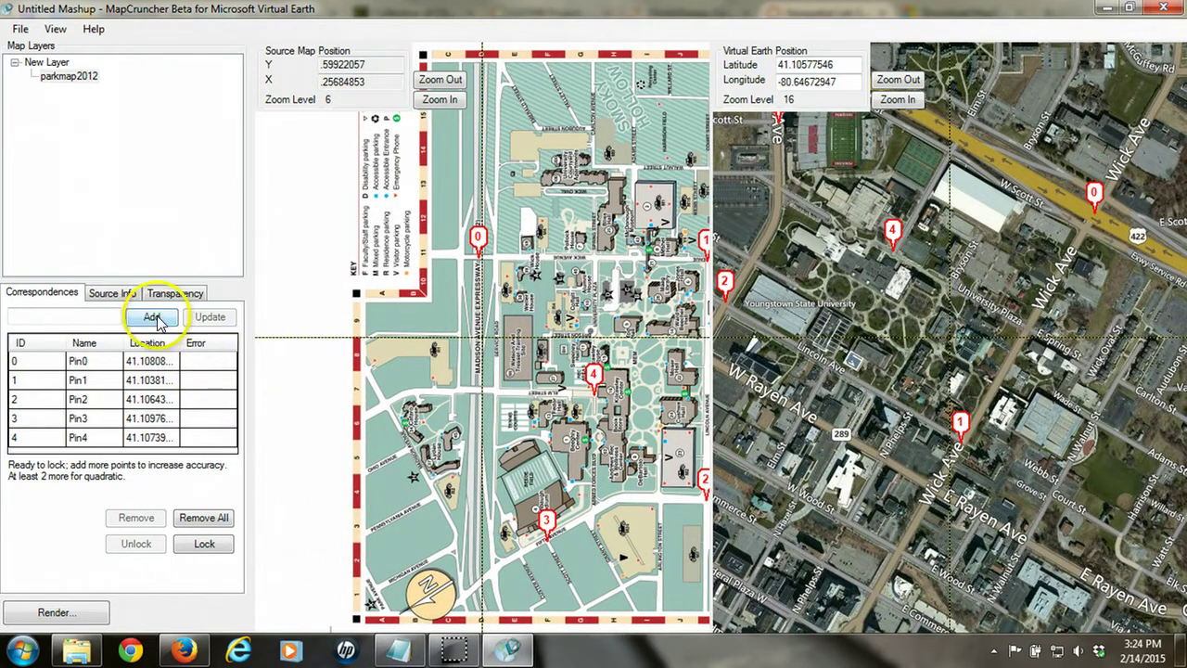
pyautogui.click(153, 317)
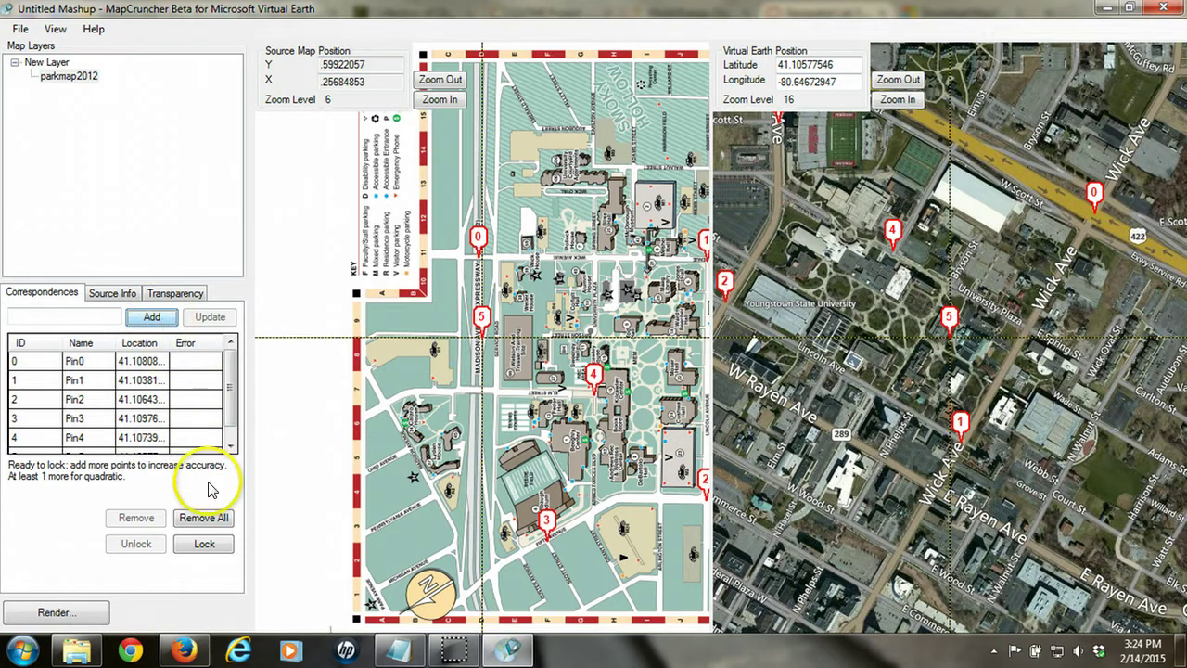
pyautogui.click(204, 546)
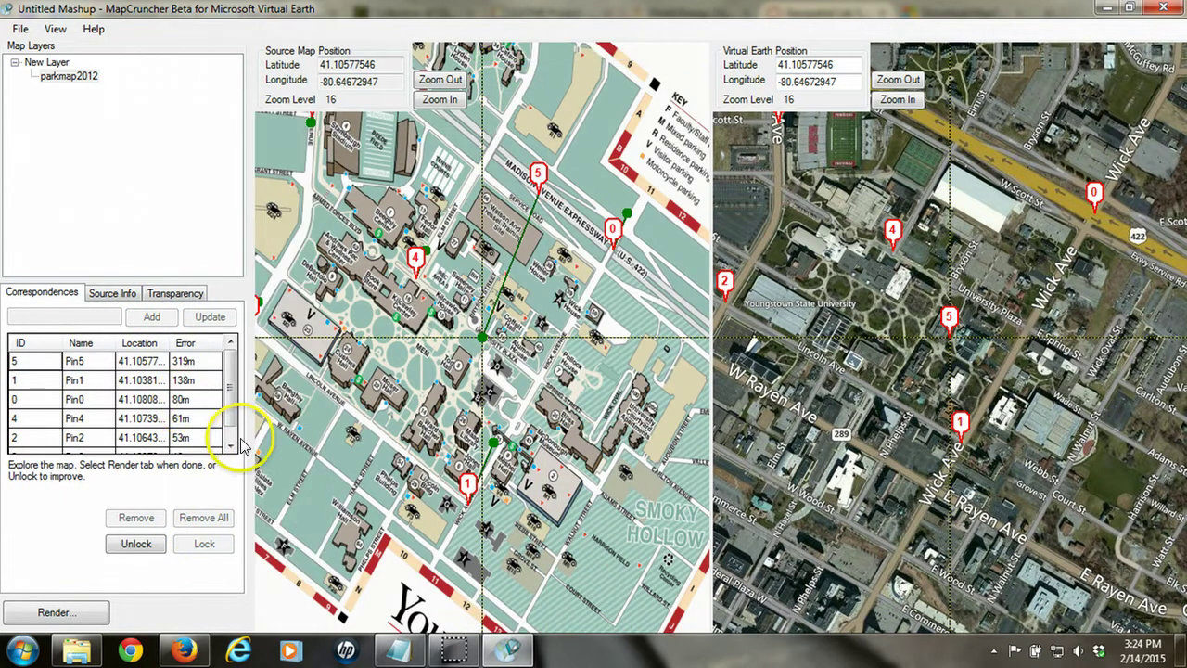
# Zoom out to level 15, select Pin5, and unlock the map.
pyautogui.click(449, 80)
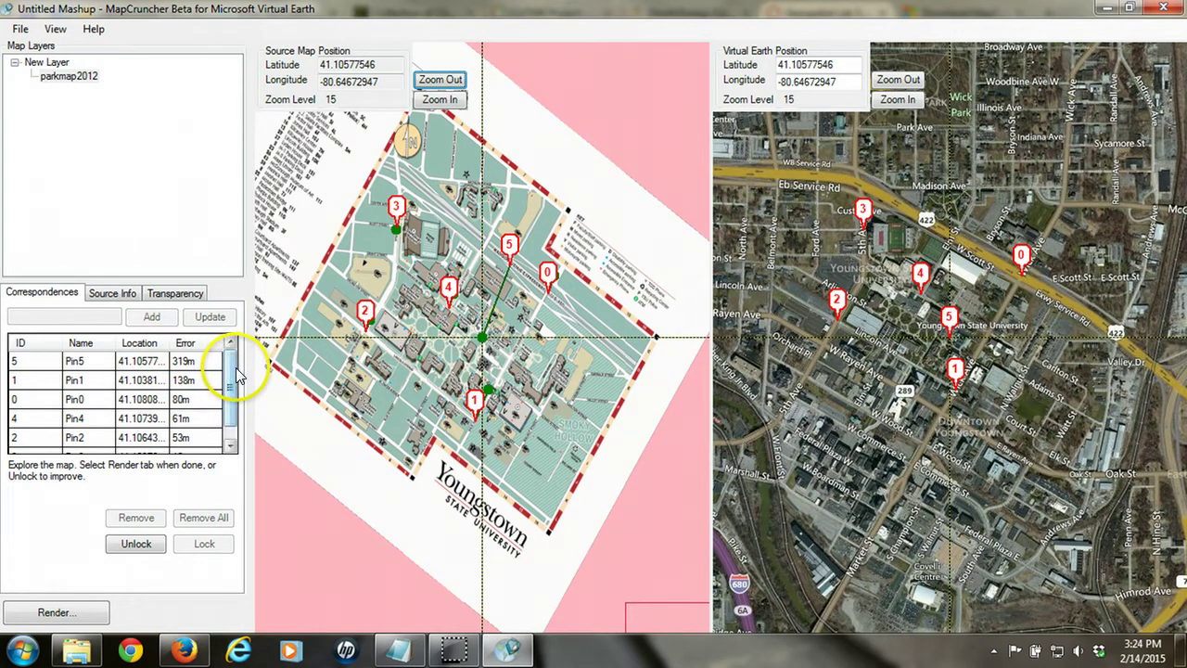
pyautogui.moveTo(237, 373); pyautogui.dragTo(233, 350)
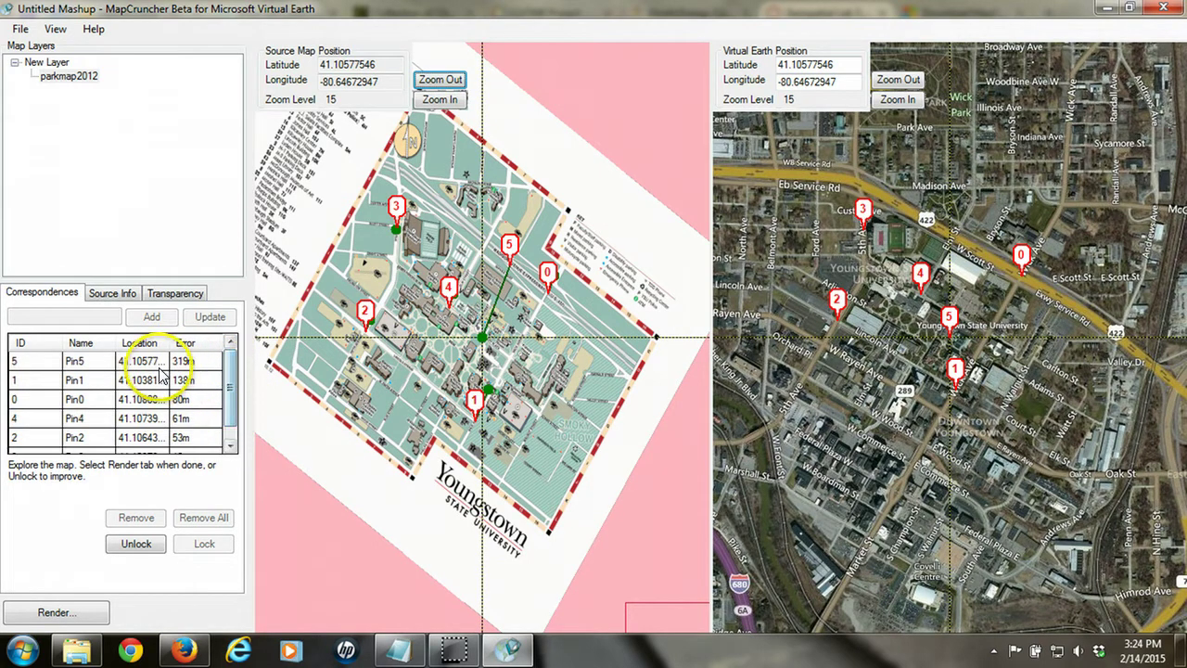
pyautogui.click(44, 361)
pyautogui.click(135, 544)
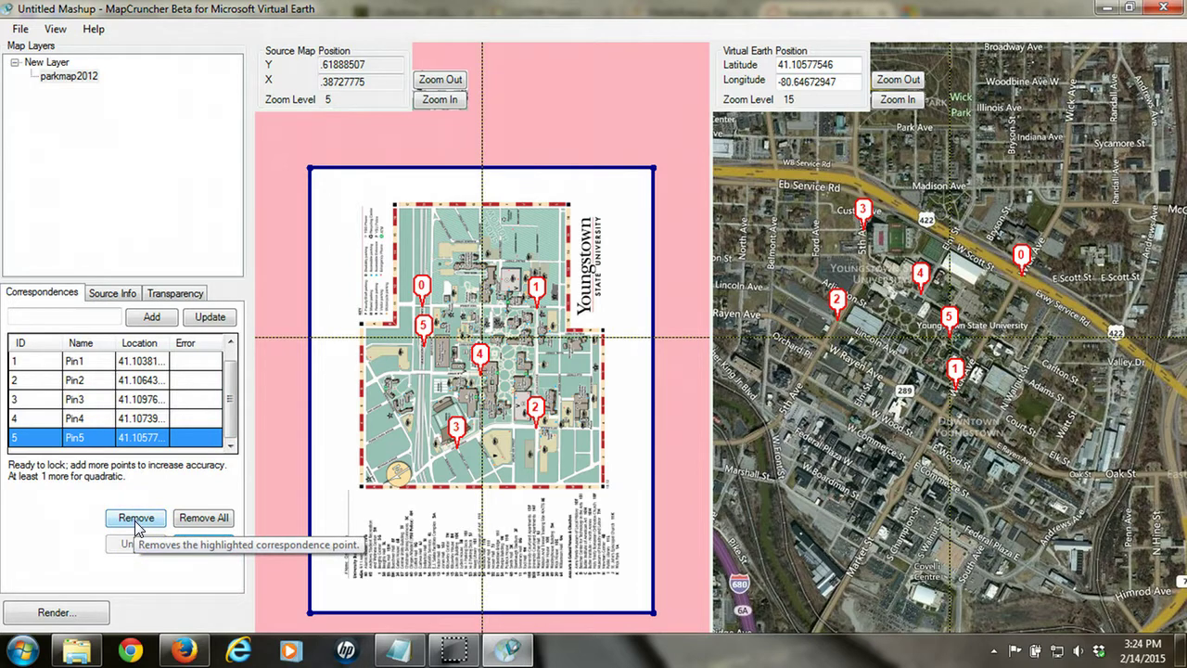
# Remove Pin5 and relock the campus map on the five remaining pins.
pyautogui.click(143, 516)
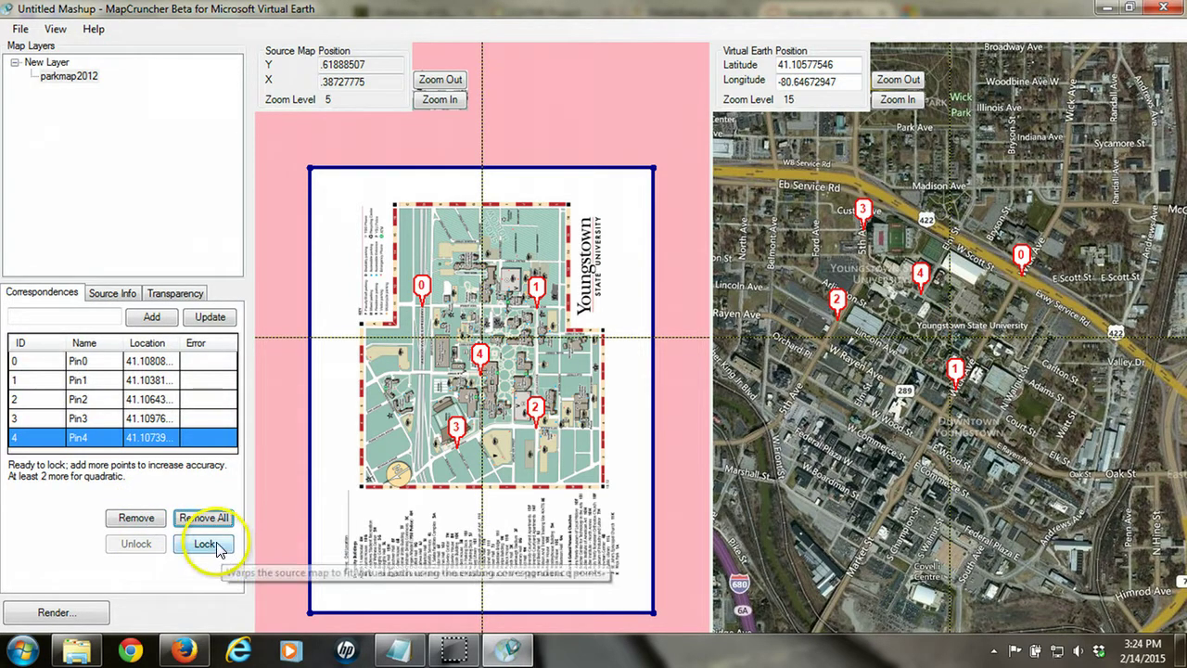
pyautogui.click(206, 545)
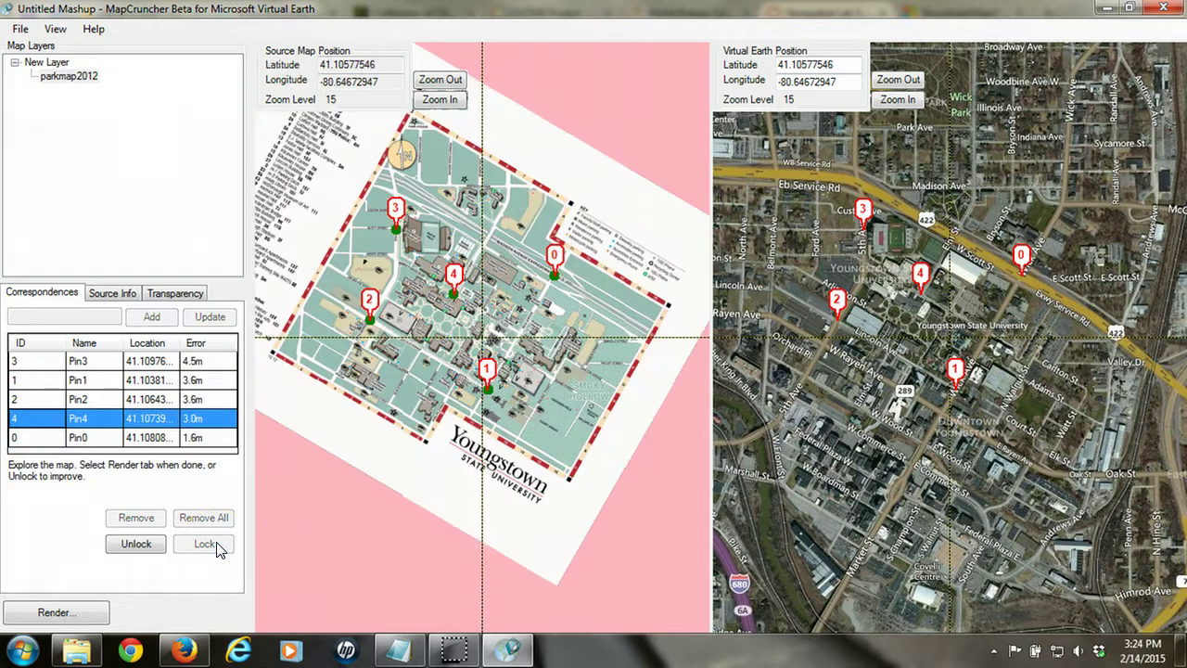
pyautogui.click(542, 487)
pyautogui.click(472, 471)
pyautogui.click(139, 510)
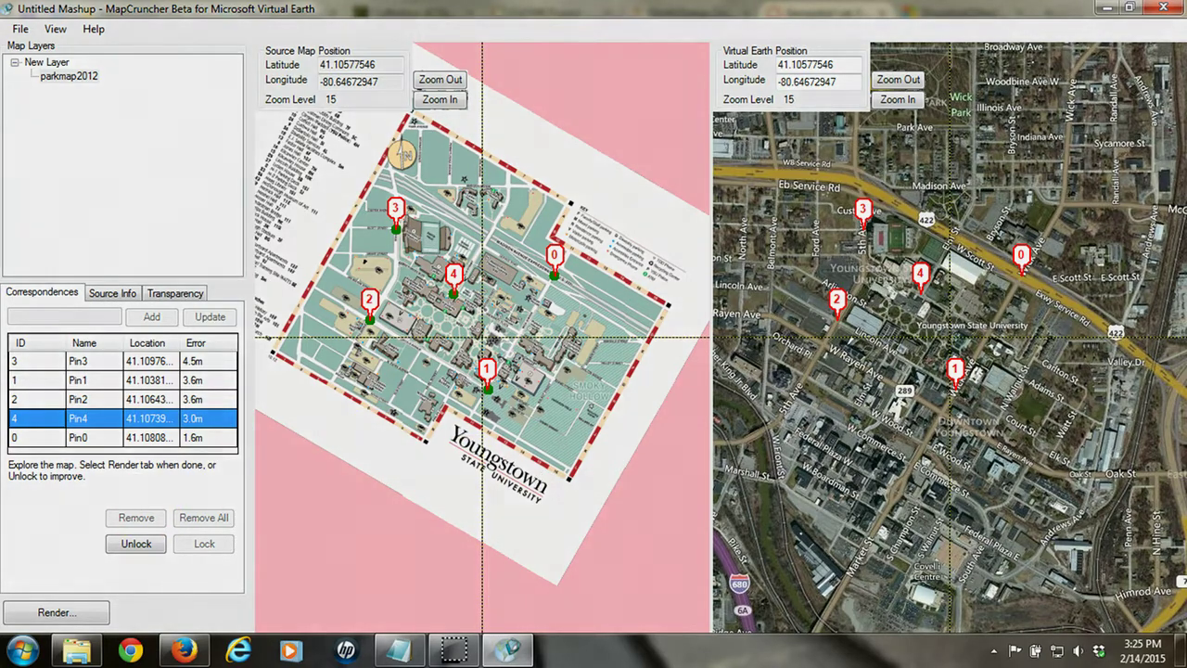